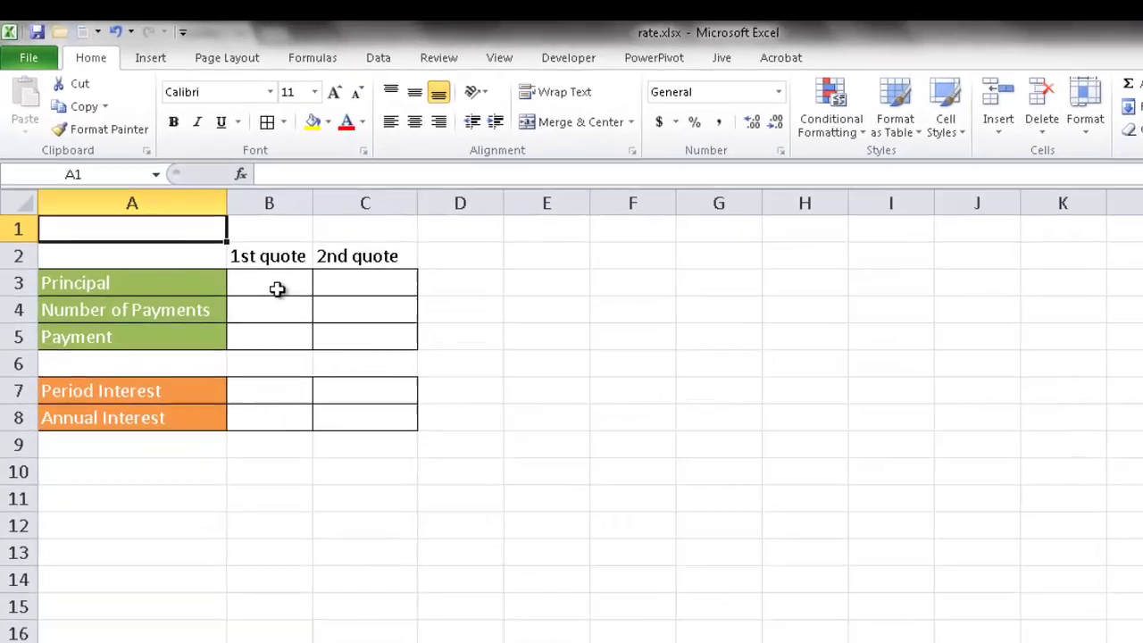
# Enter principal 17000, 24 payments and payment -725 in B3:B5 for the 1st quote
pyautogui.click(241, 248)
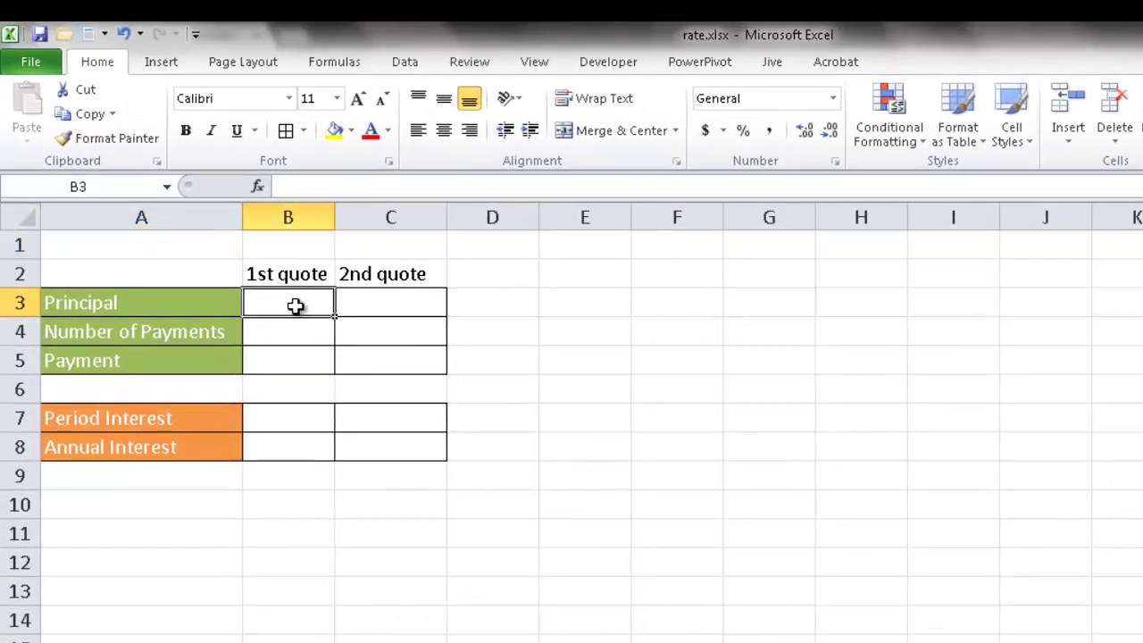
pyautogui.write('17000')
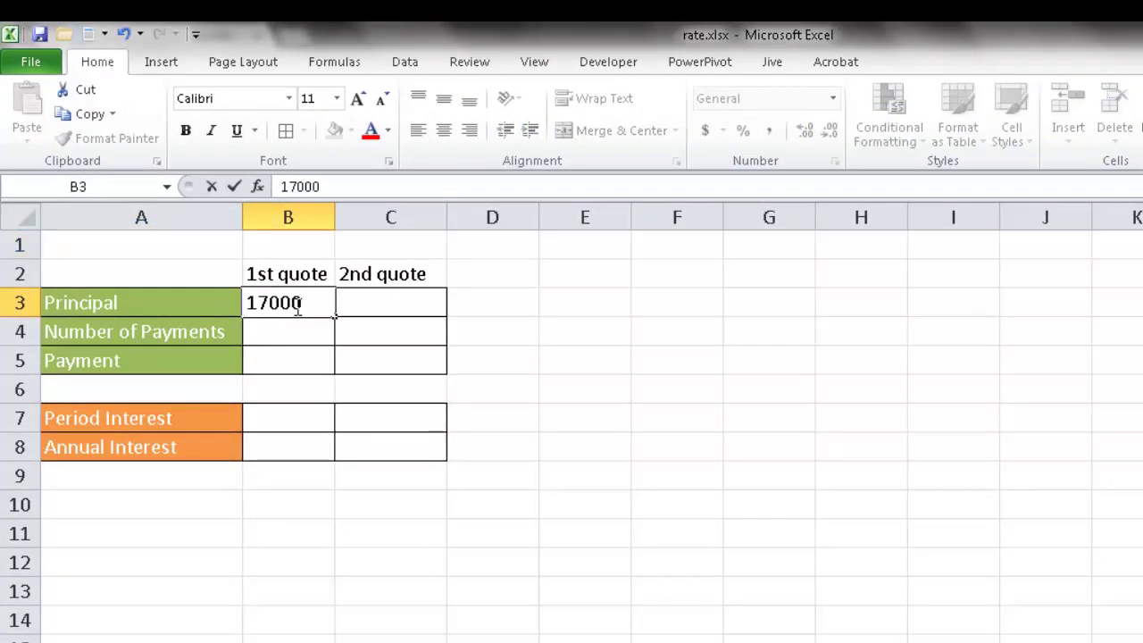
pyautogui.press('Return')
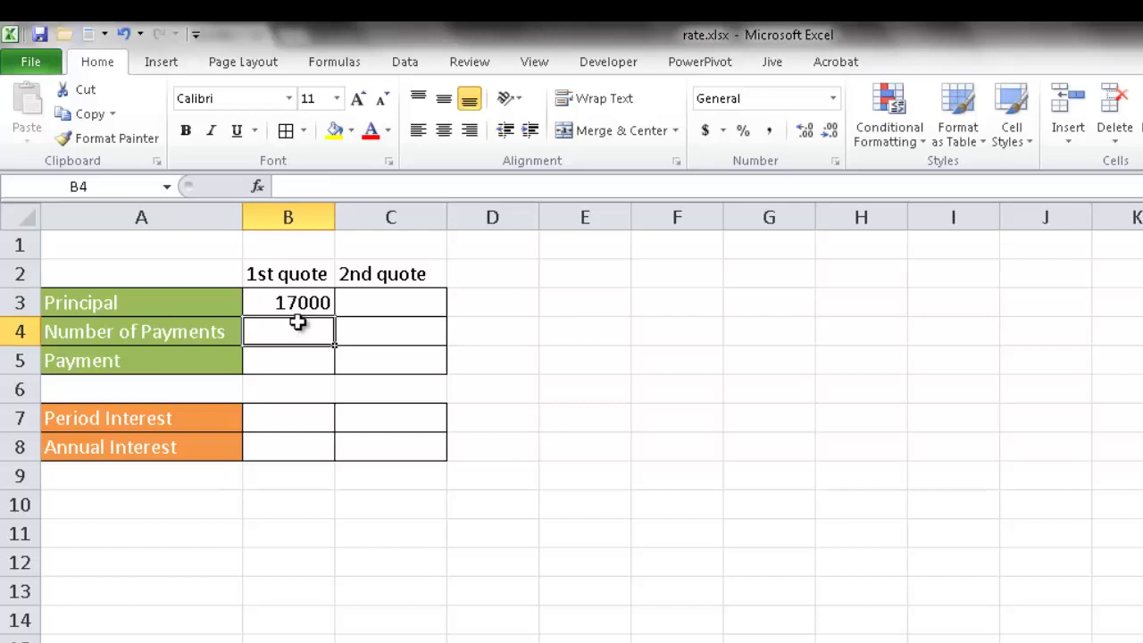
pyautogui.write('24')
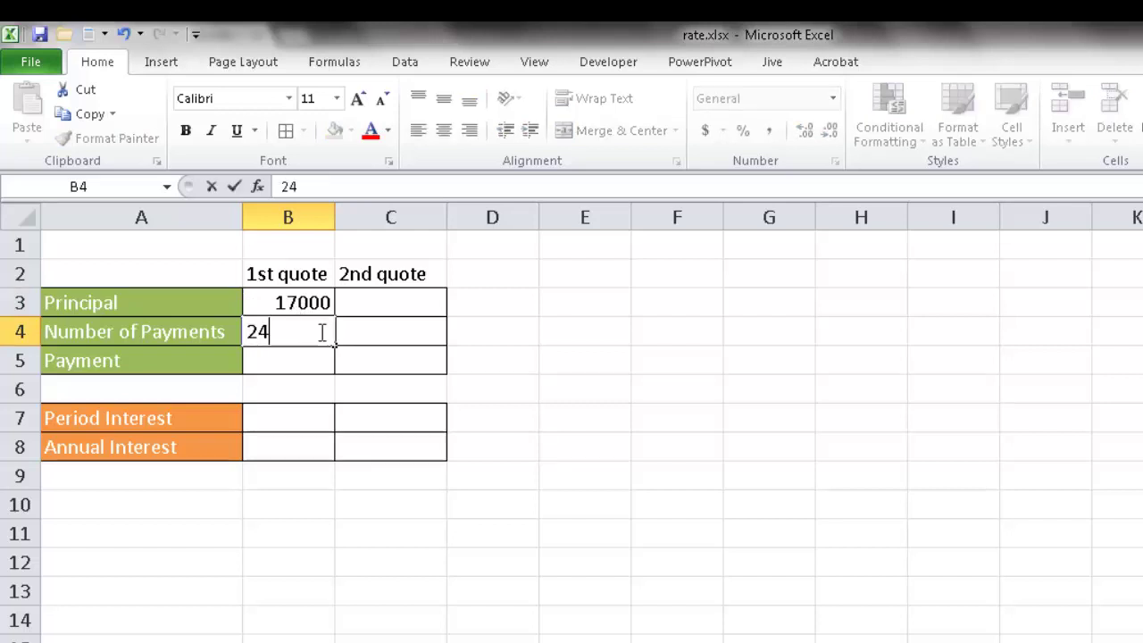
pyautogui.press('Return')
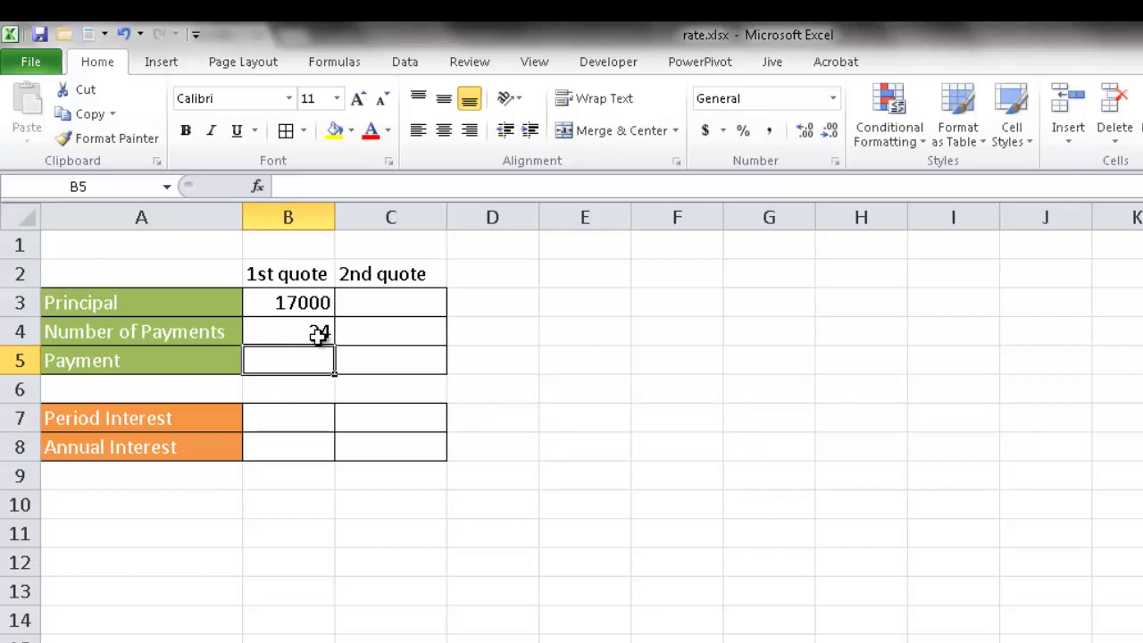
pyautogui.write('-')
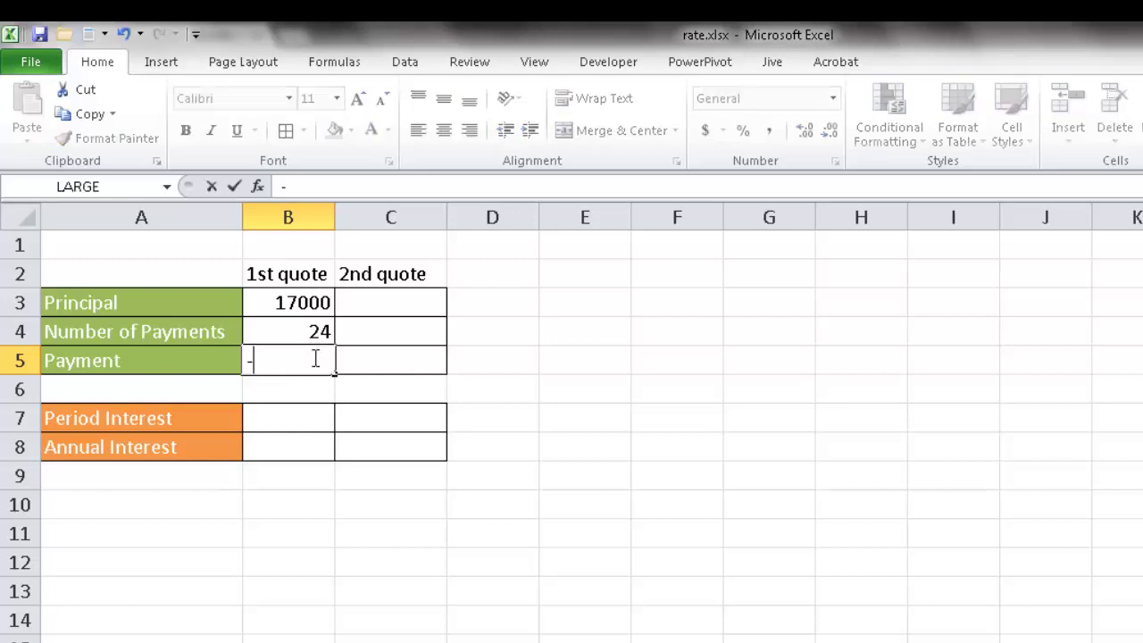
pyautogui.write('725')
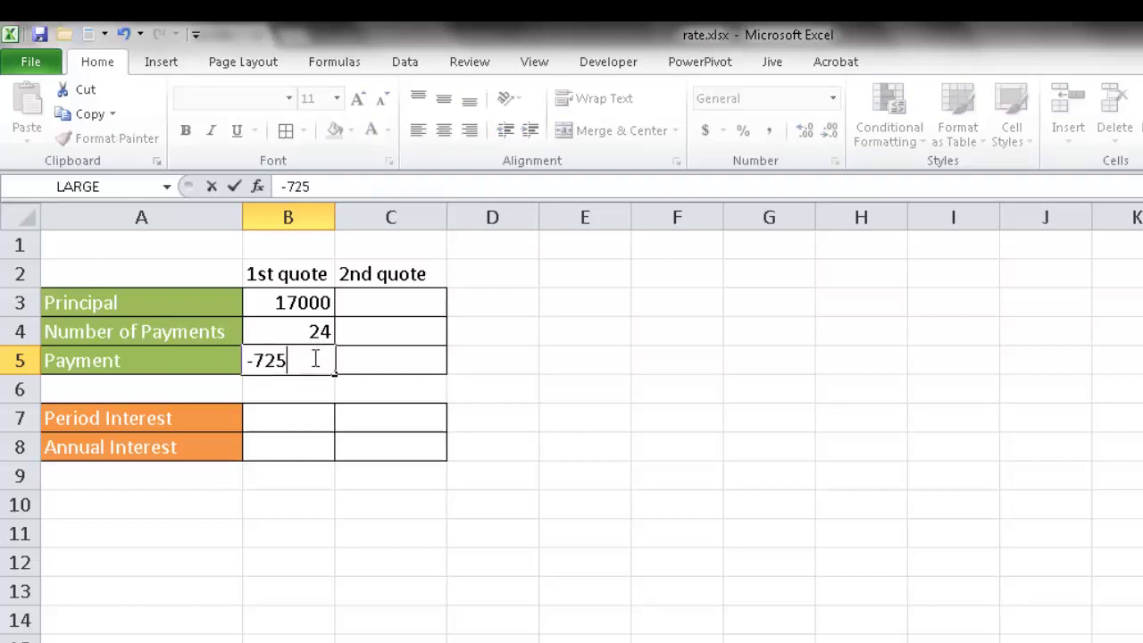
pyautogui.press('Return')
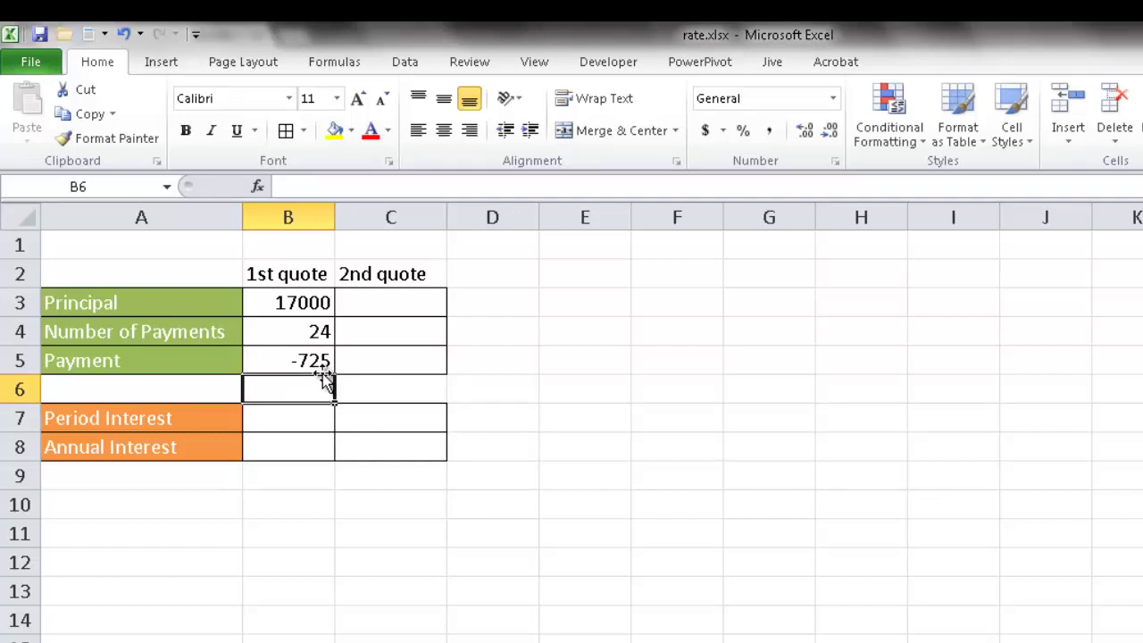
pyautogui.press('Down')
pyautogui.press('F2')
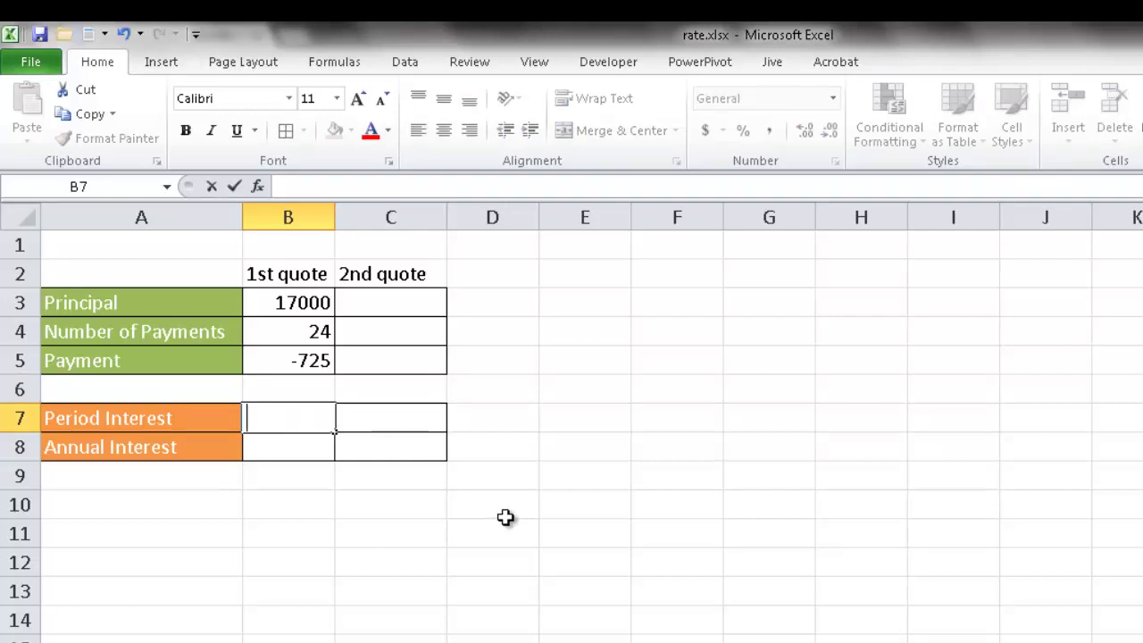
# Enter =RATE(B4,B5,B3) in B7 as the 1st quote's period interest
pyautogui.write('=rate')
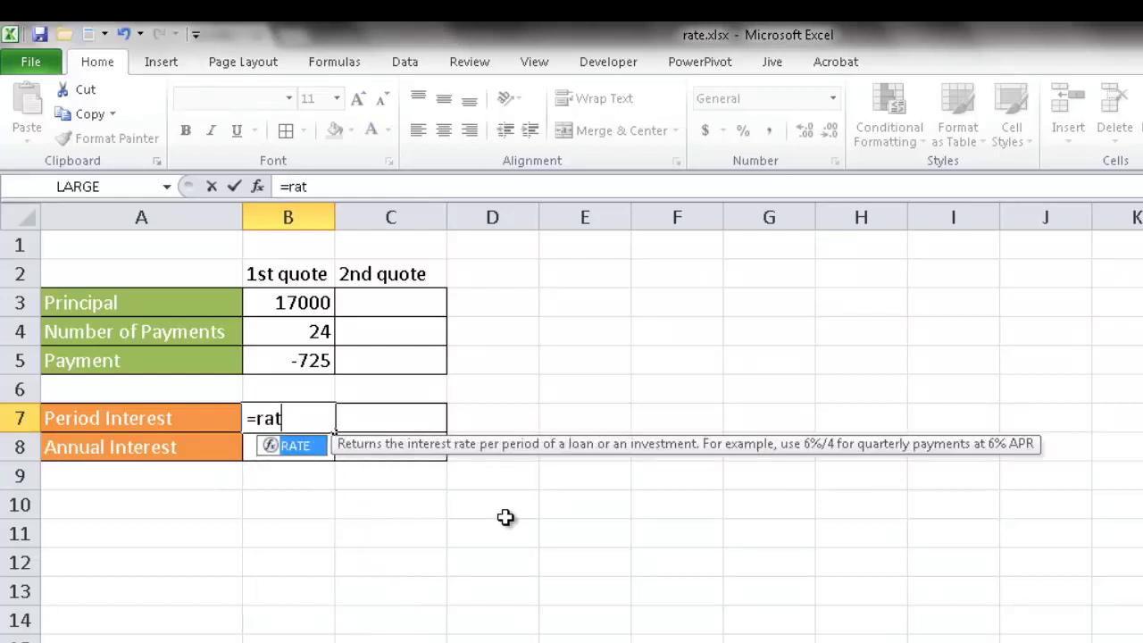
pyautogui.doubleClick(298, 446)
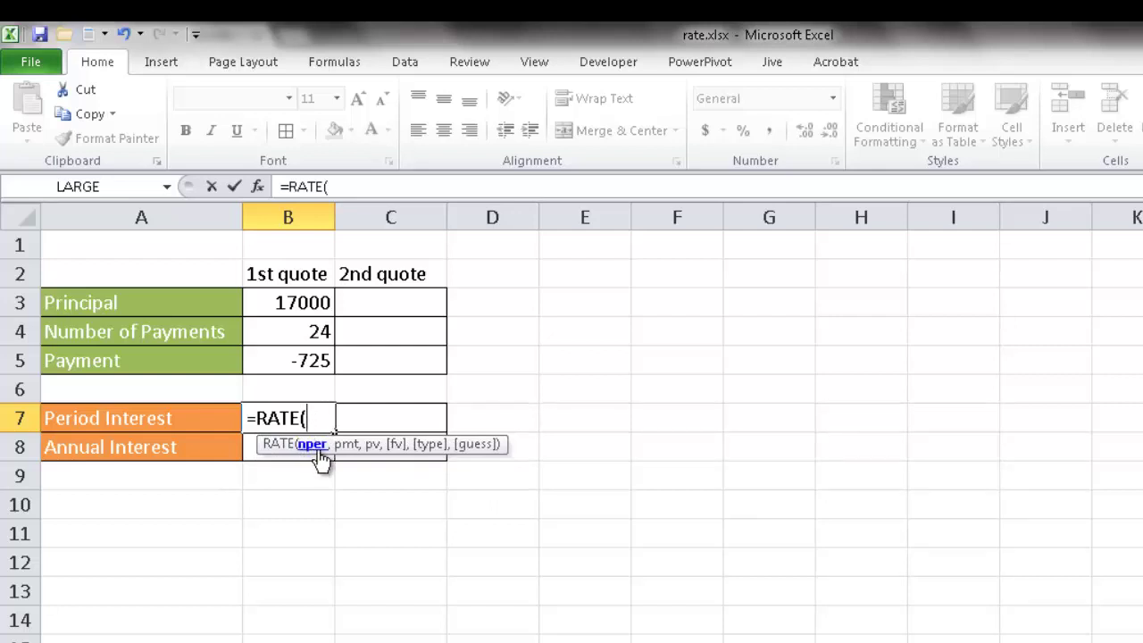
pyautogui.click(307, 332)
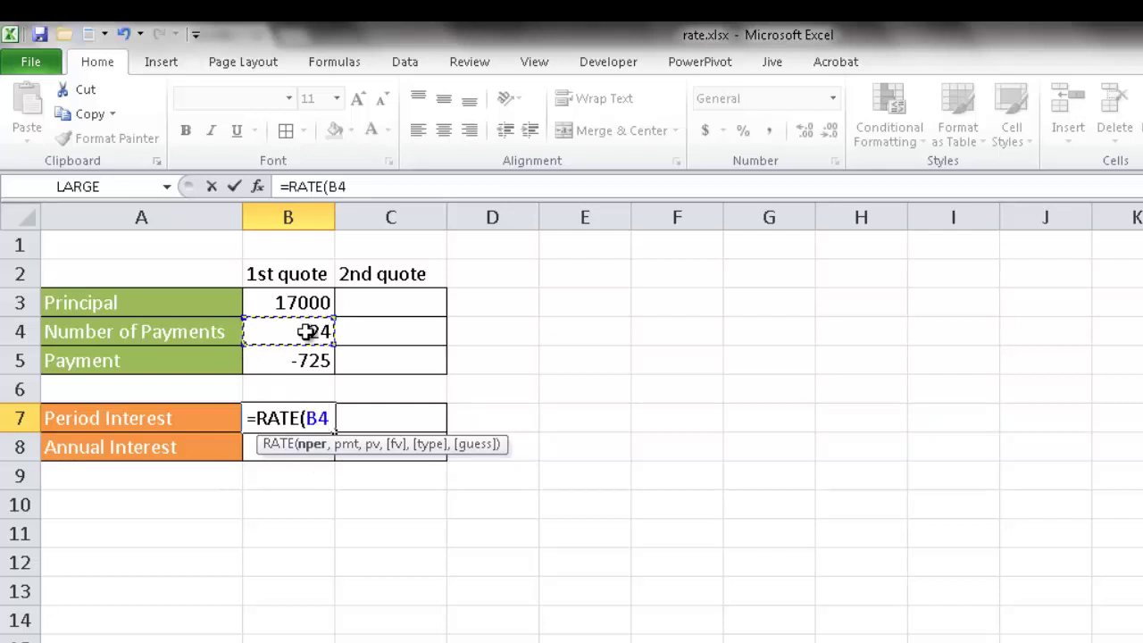
pyautogui.write(',')
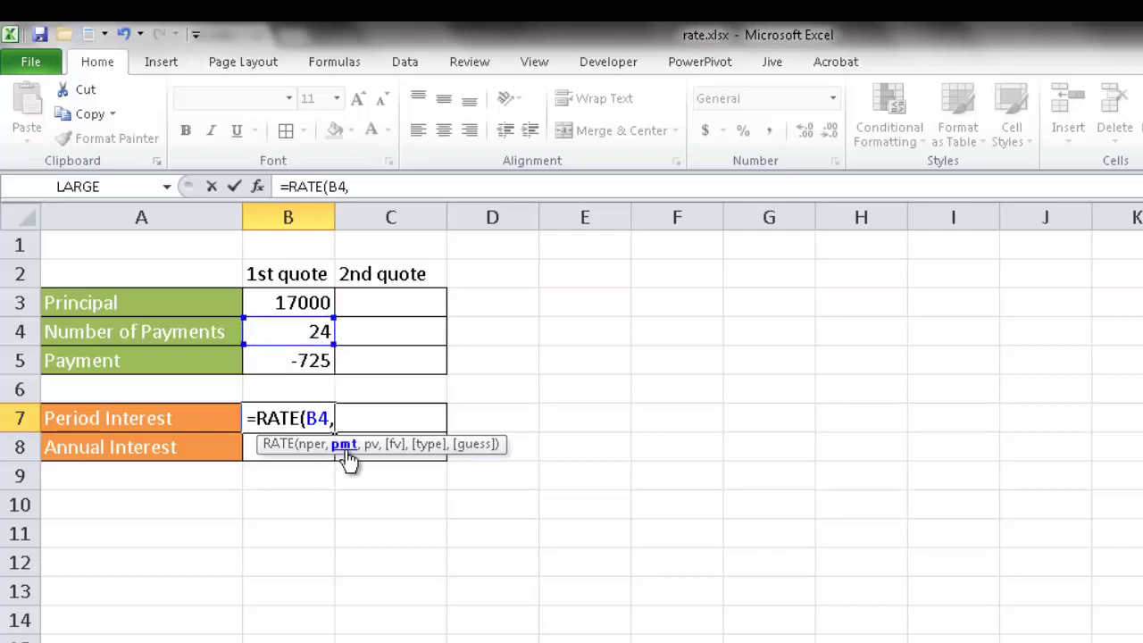
pyautogui.click(298, 360)
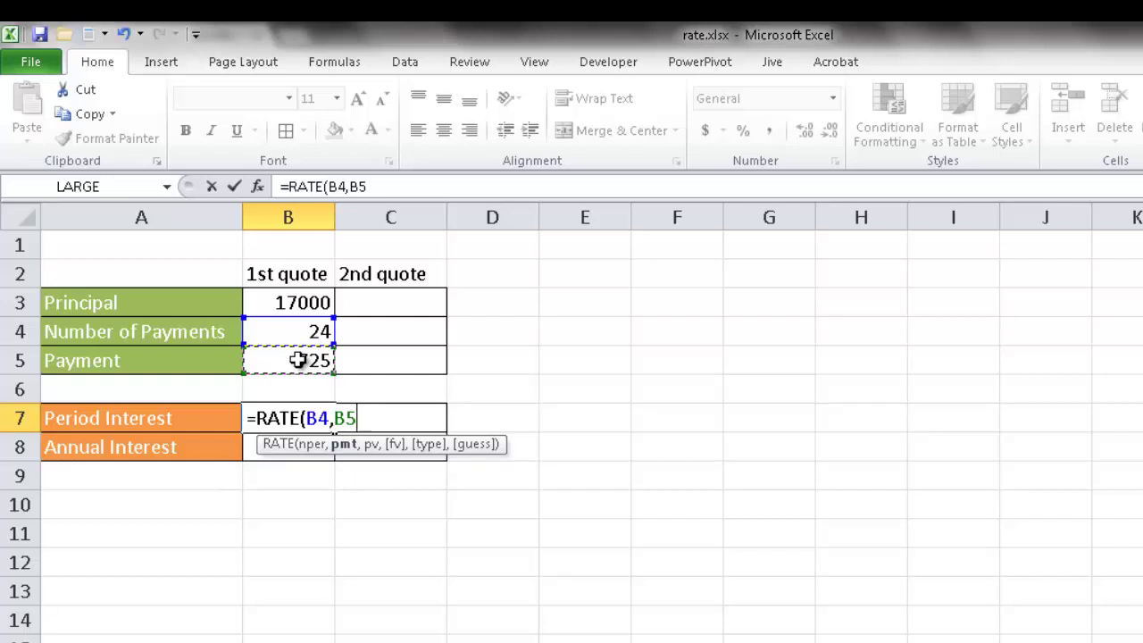
pyautogui.write(',')
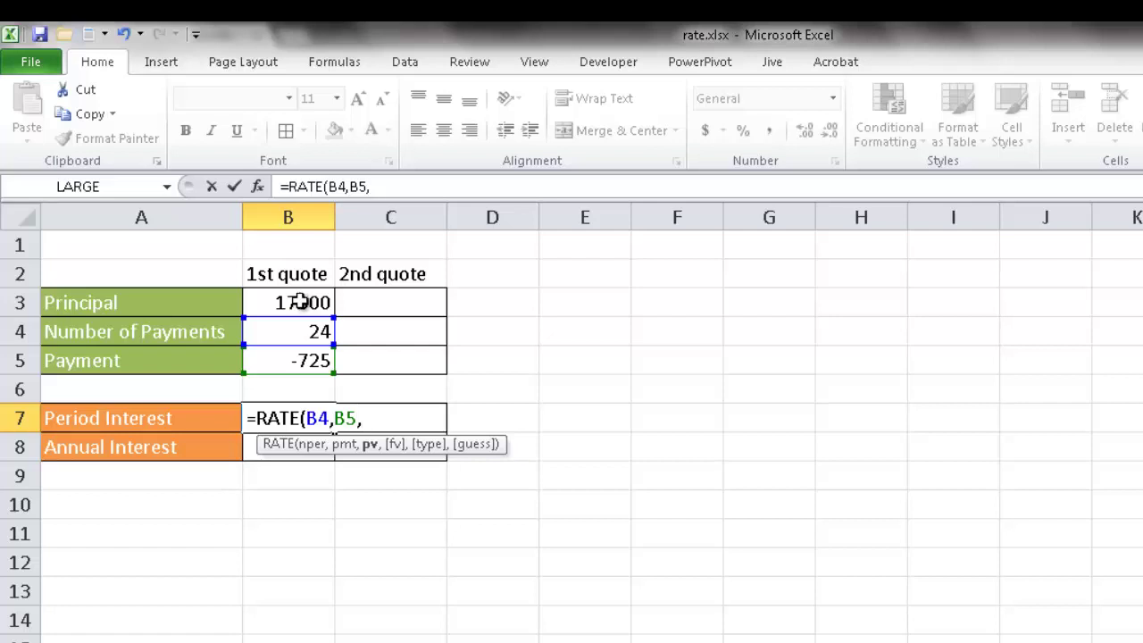
pyautogui.click(301, 302)
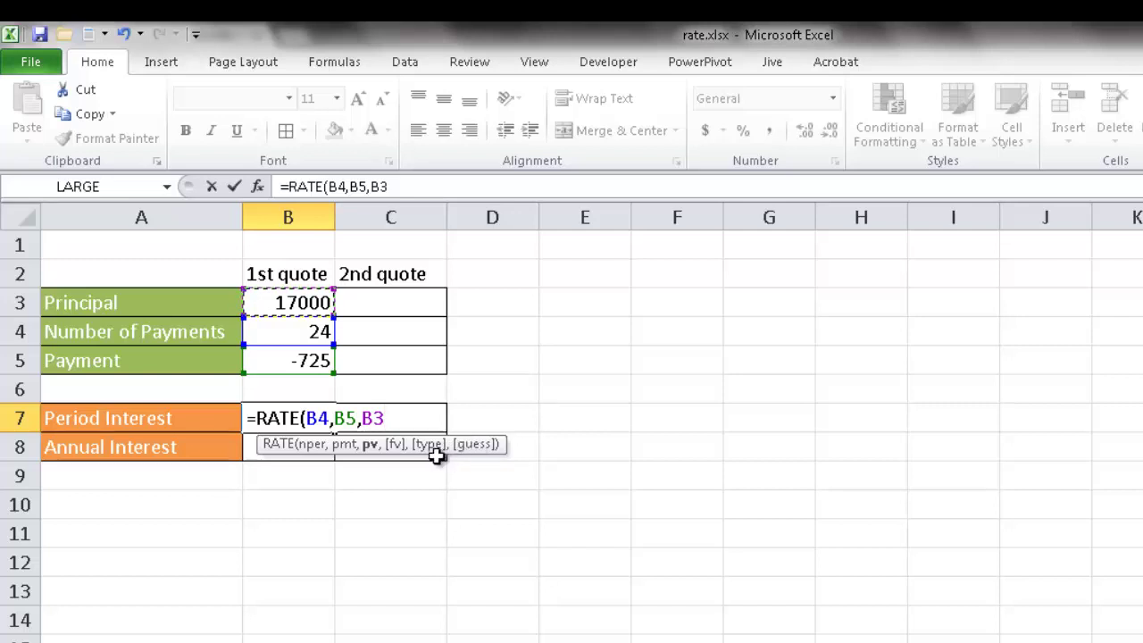
pyautogui.press('Return')
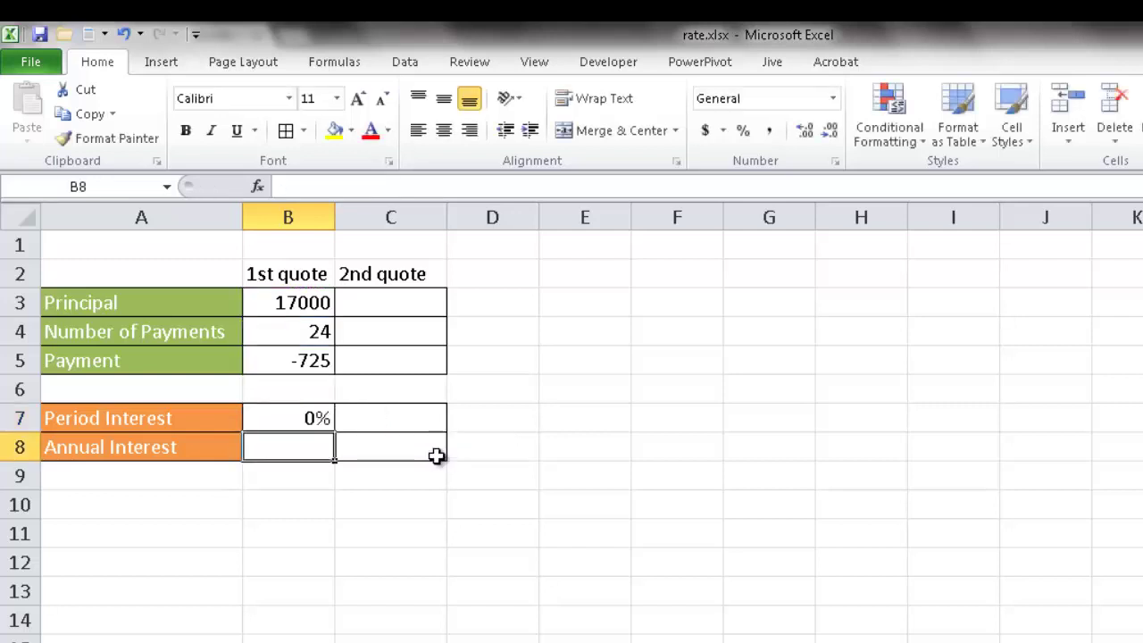
# Add decimal places to B7 so the period interest reads 0.19%
pyautogui.click(304, 420)
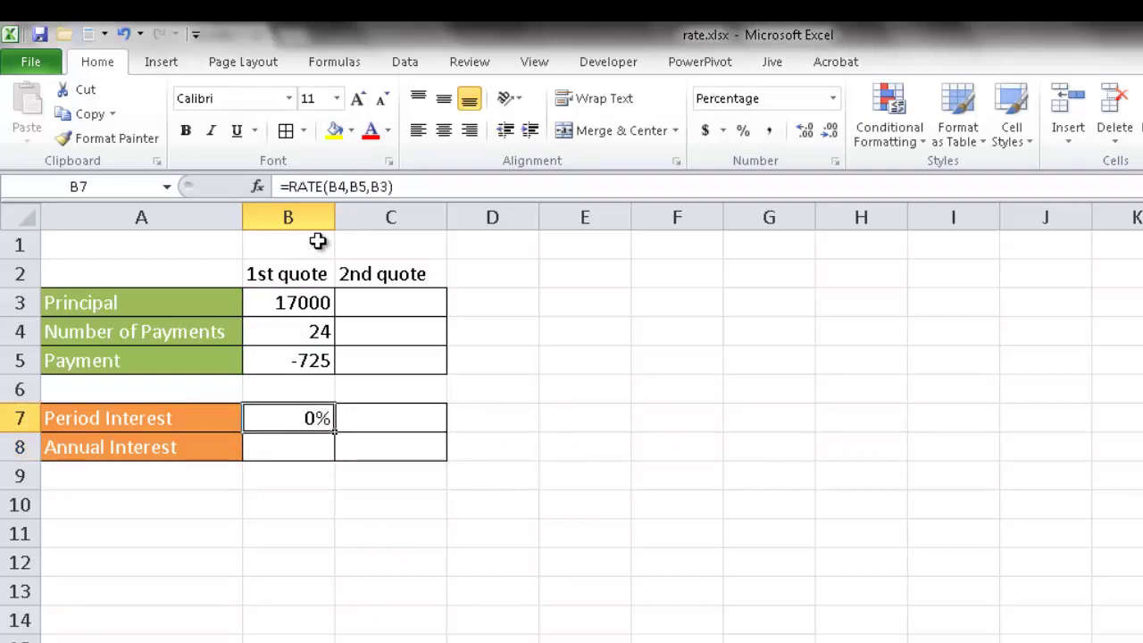
pyautogui.click(806, 133)
pyautogui.click(806, 134)
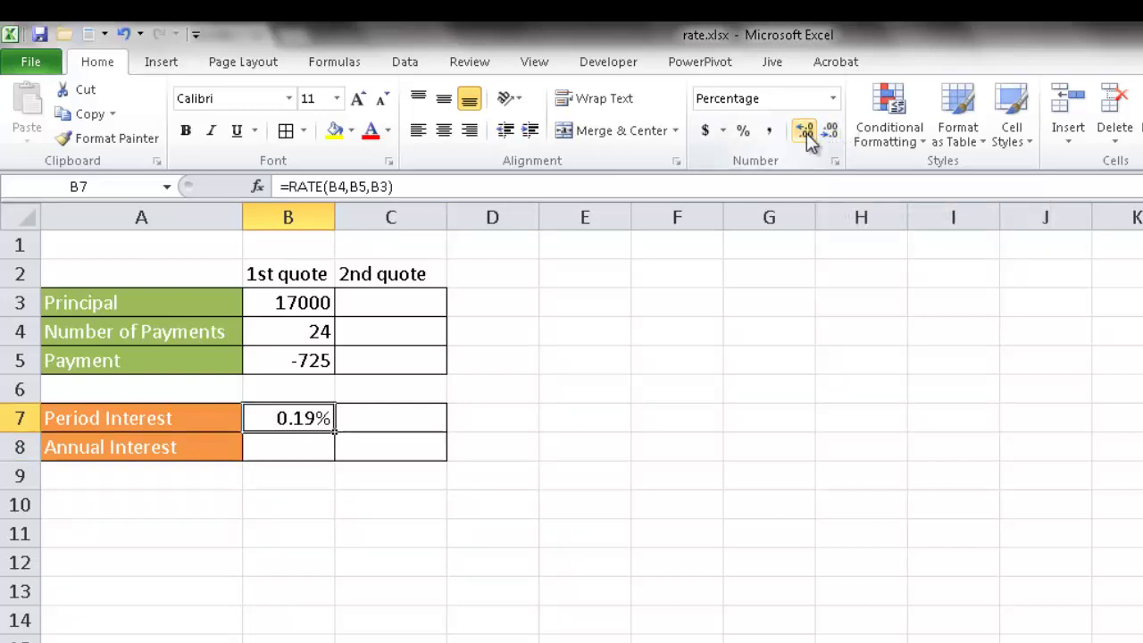
# Enter =B7*12 in B8 so the 1st quote's annual interest shows 0.02243
pyautogui.click(308, 447)
pyautogui.write('=')
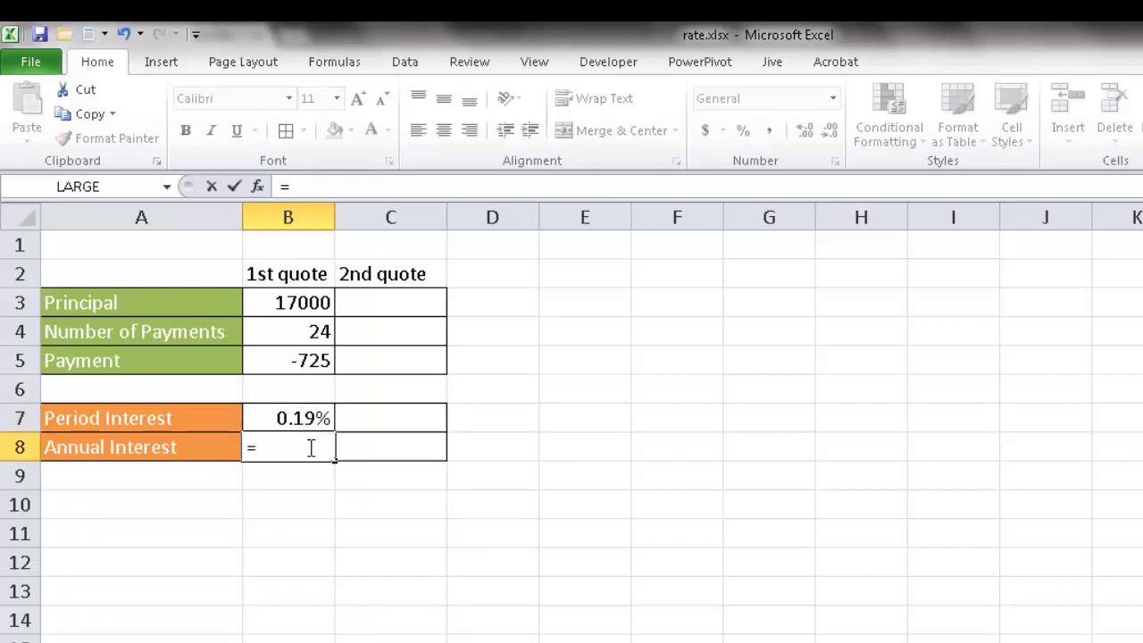
pyautogui.click(295, 421)
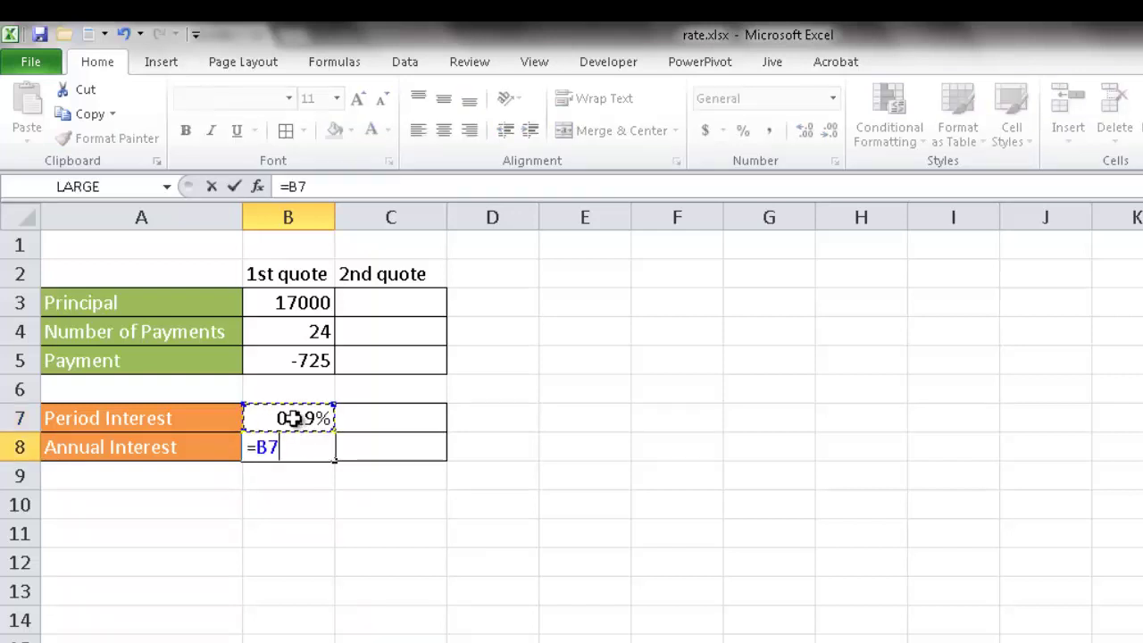
pyautogui.write('*12')
pyautogui.press('Return')
pyautogui.click(308, 447)
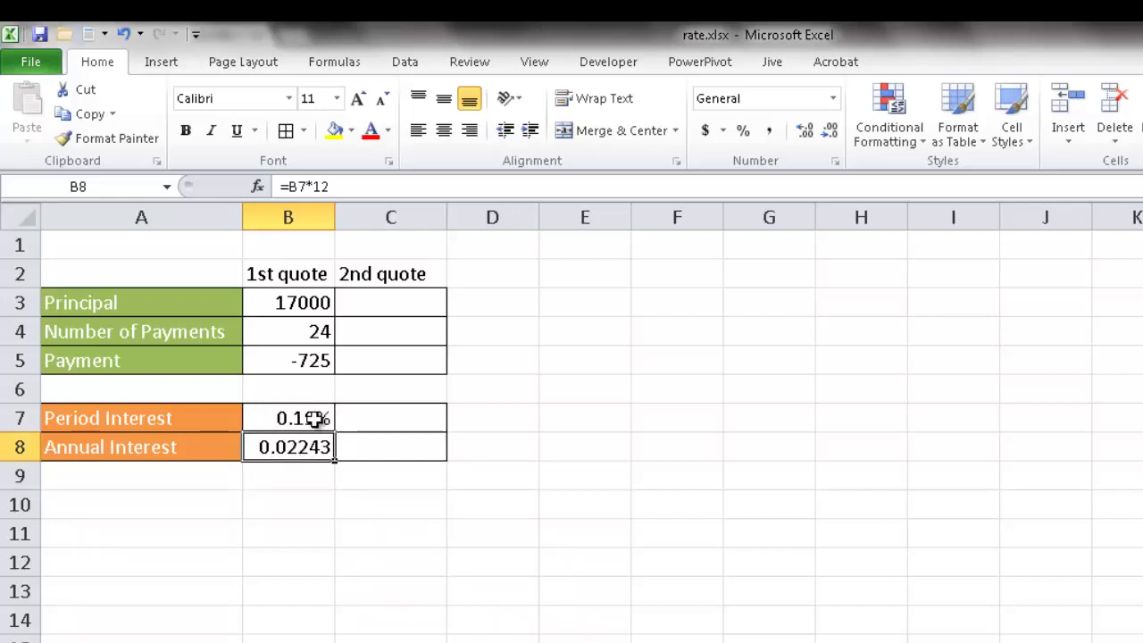
# Apply the Percentage number format to B8 so it reads 2.24%
pyautogui.click(306, 416)
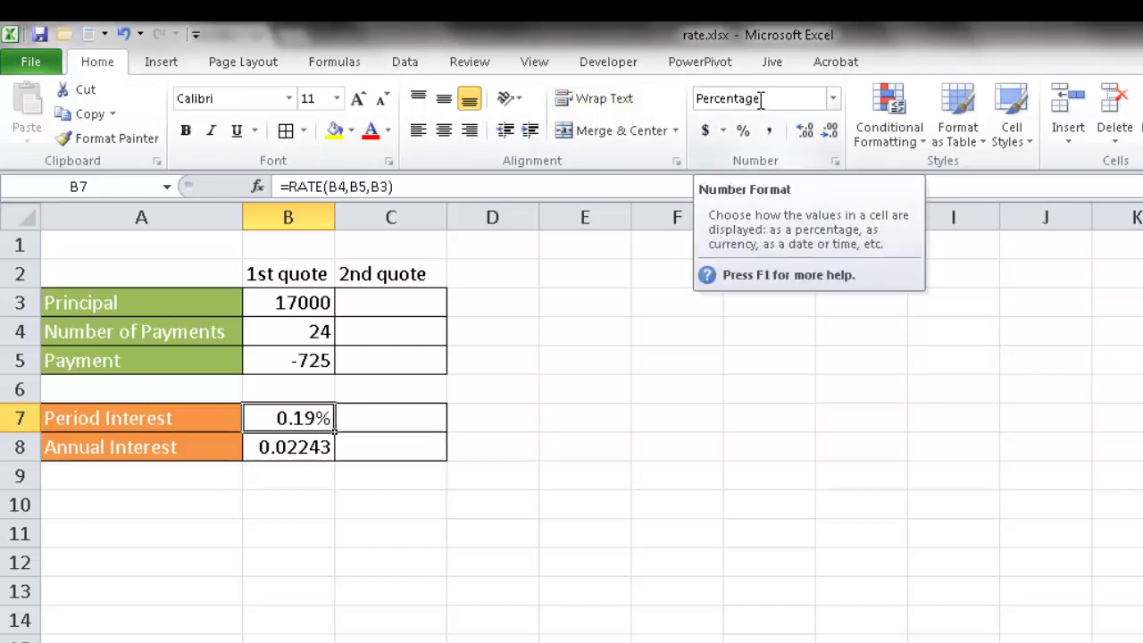
pyautogui.click(312, 441)
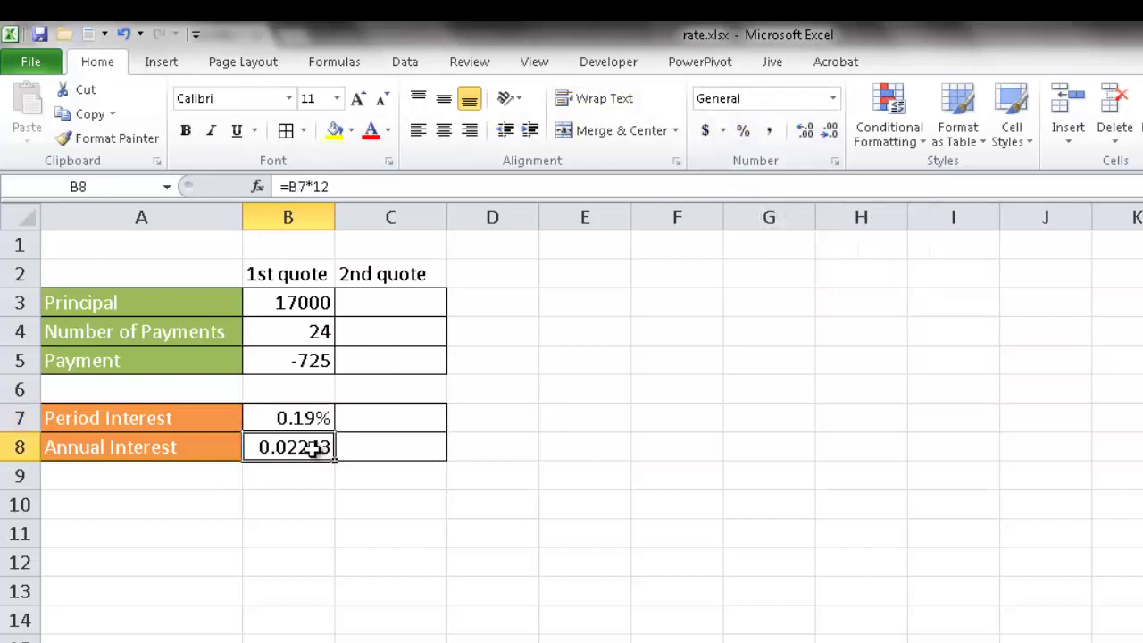
pyautogui.click(834, 101)
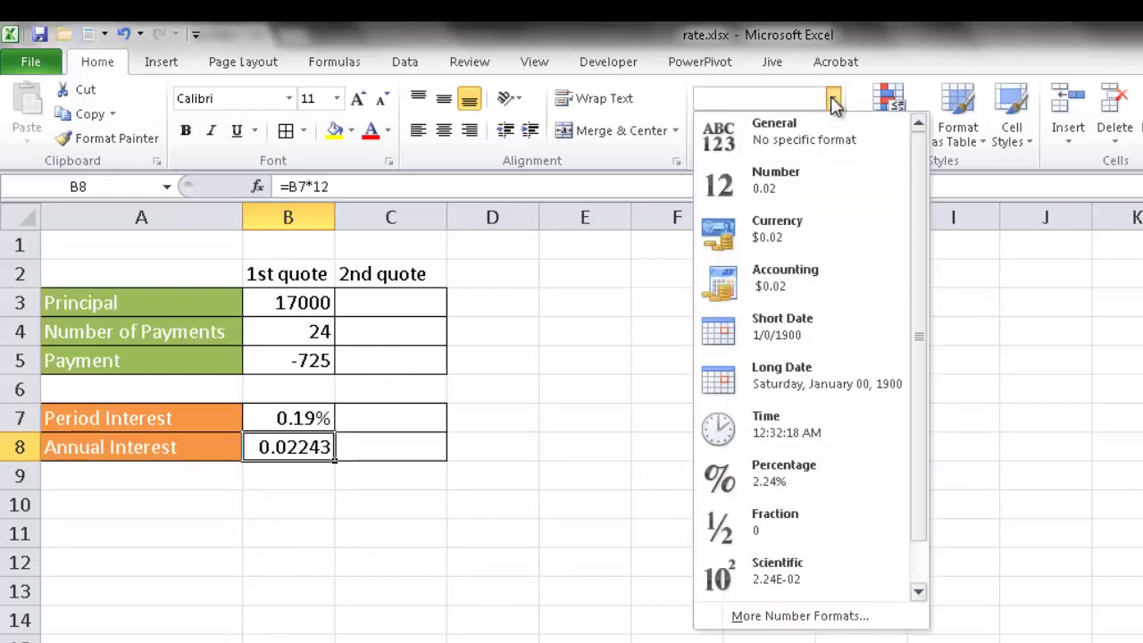
pyautogui.click(792, 481)
pyautogui.click(470, 536)
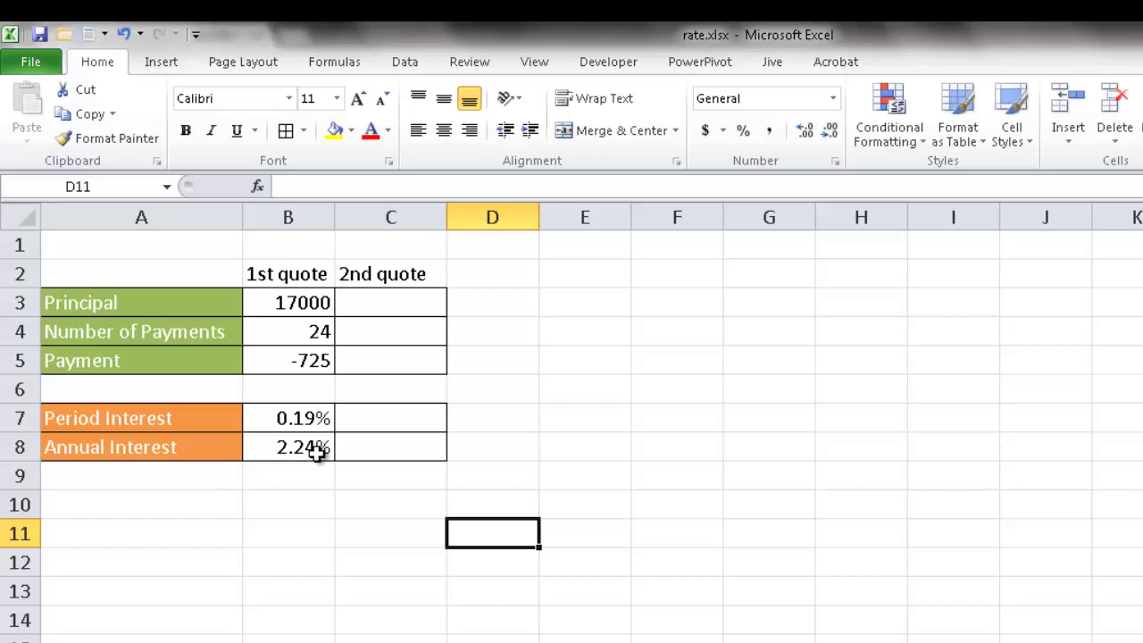
# Enter 17000 in C3, 36 in C4 and -500 in C5 for the 2nd quote
pyautogui.click(403, 308)
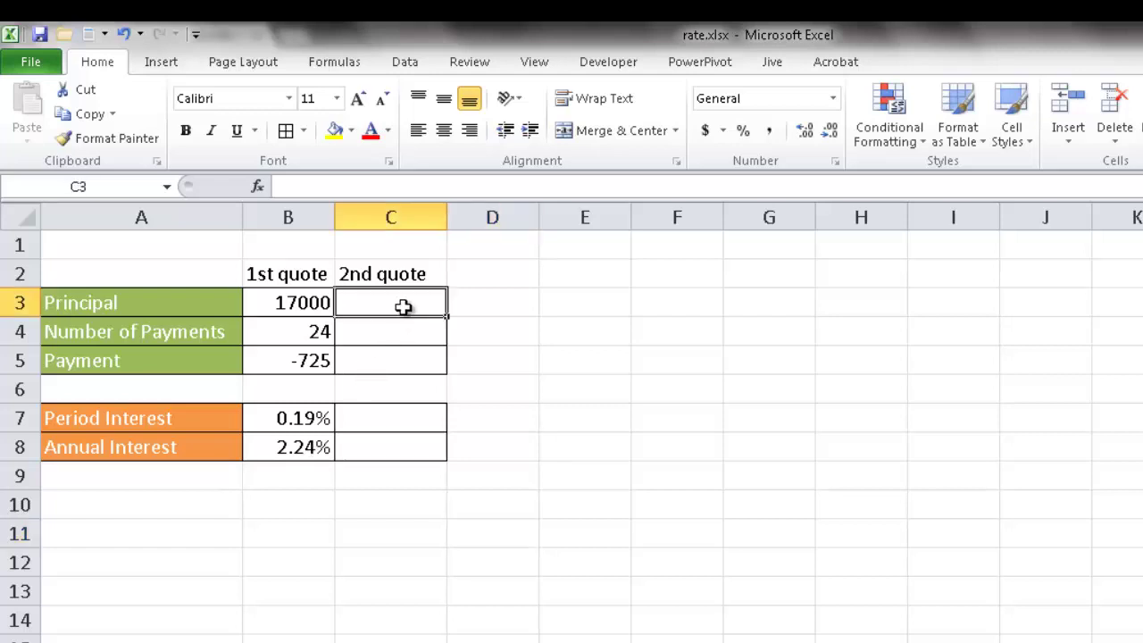
pyautogui.write('17000')
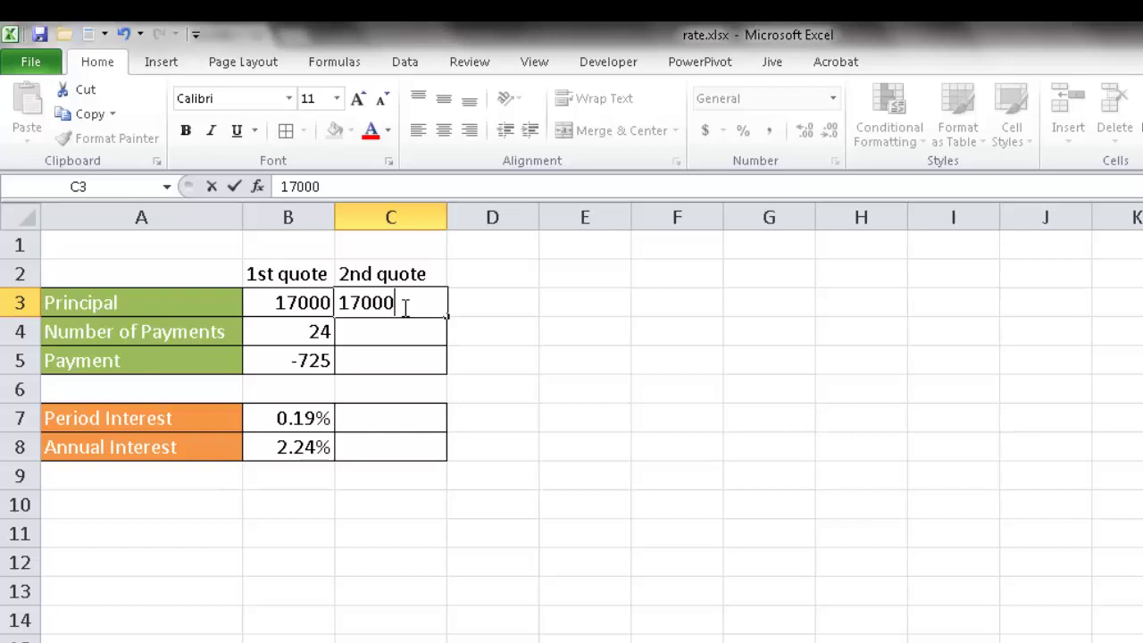
pyautogui.click(397, 330)
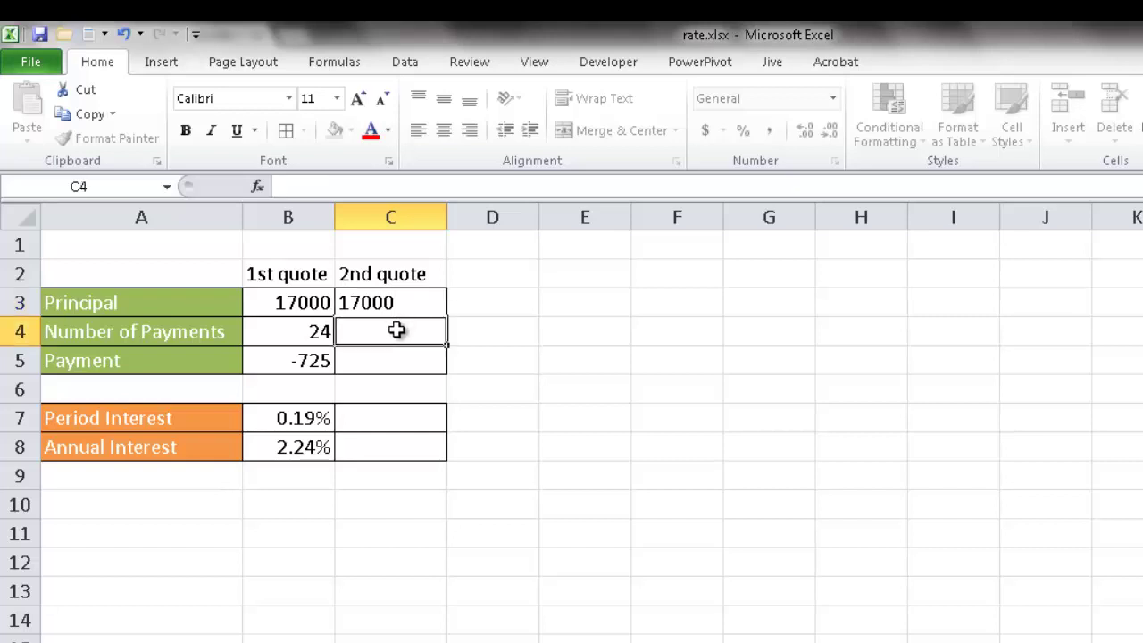
pyautogui.write('36')
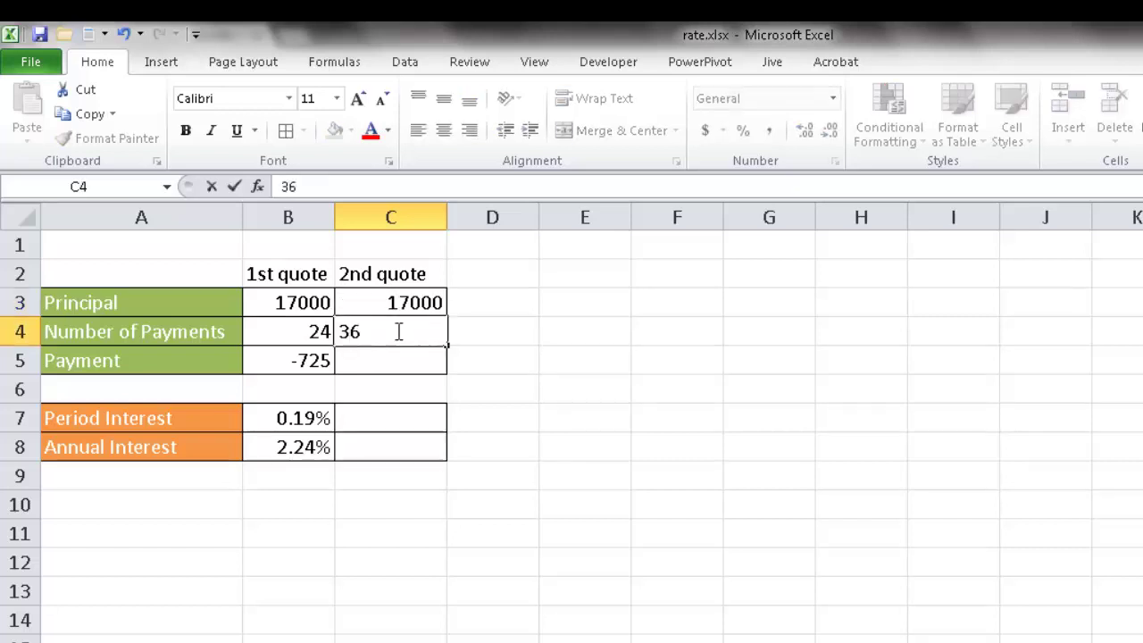
pyautogui.click(403, 360)
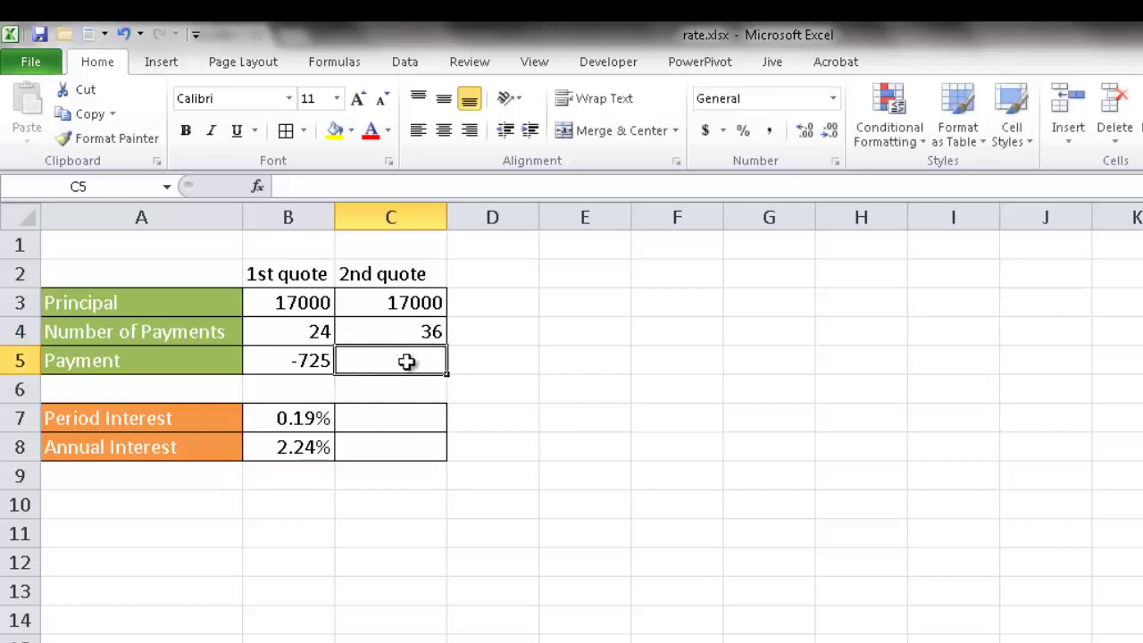
pyautogui.write('-')
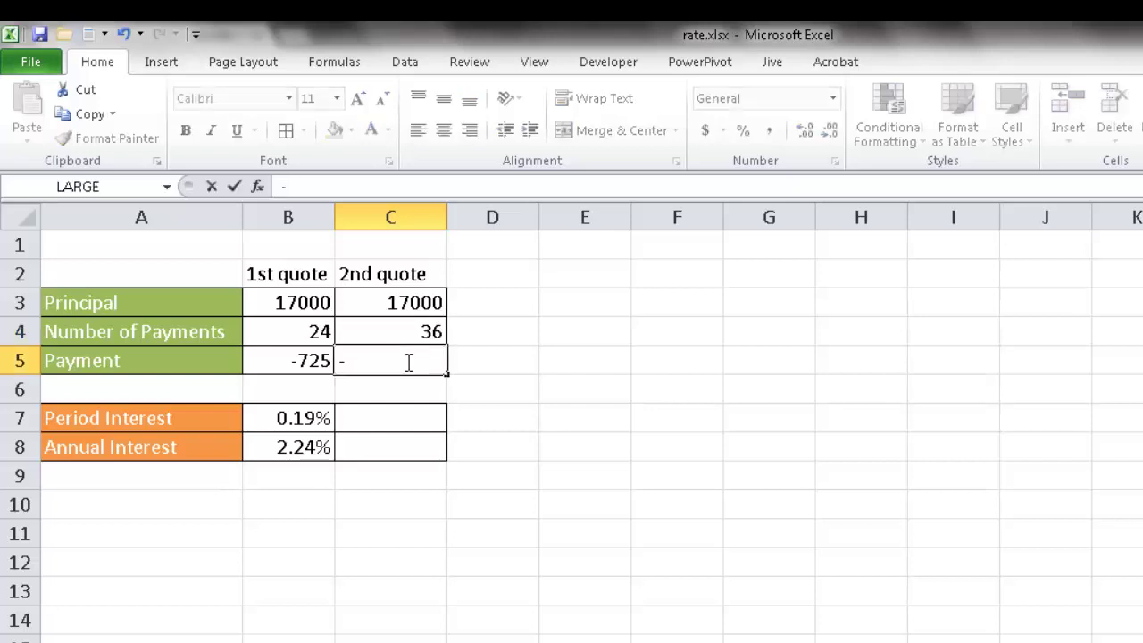
pyautogui.write('500')
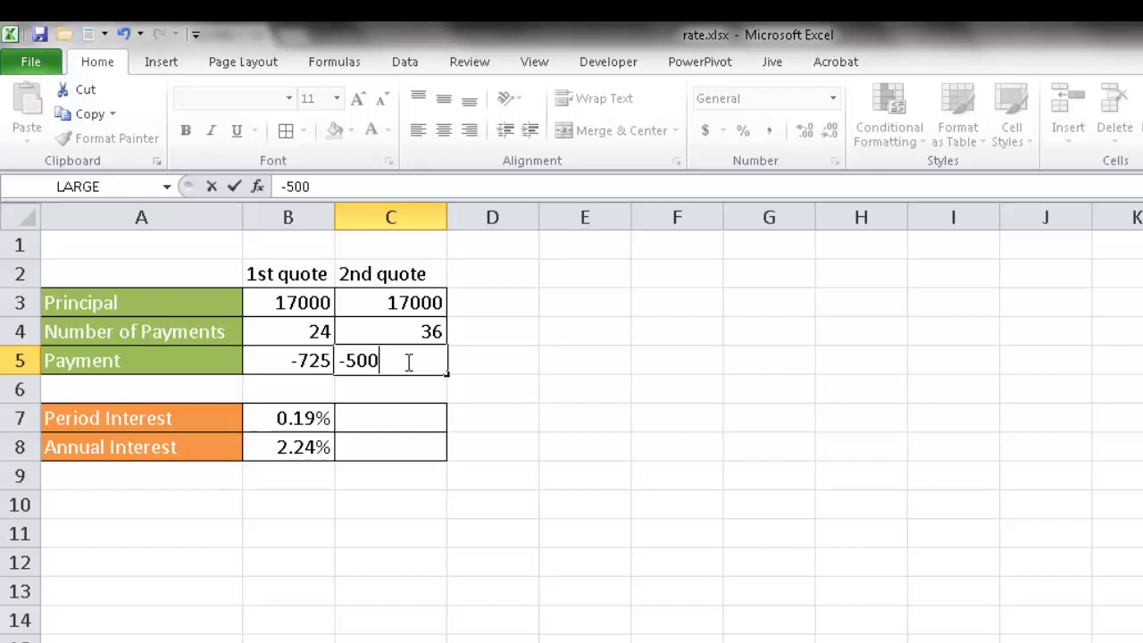
pyautogui.press('Return')
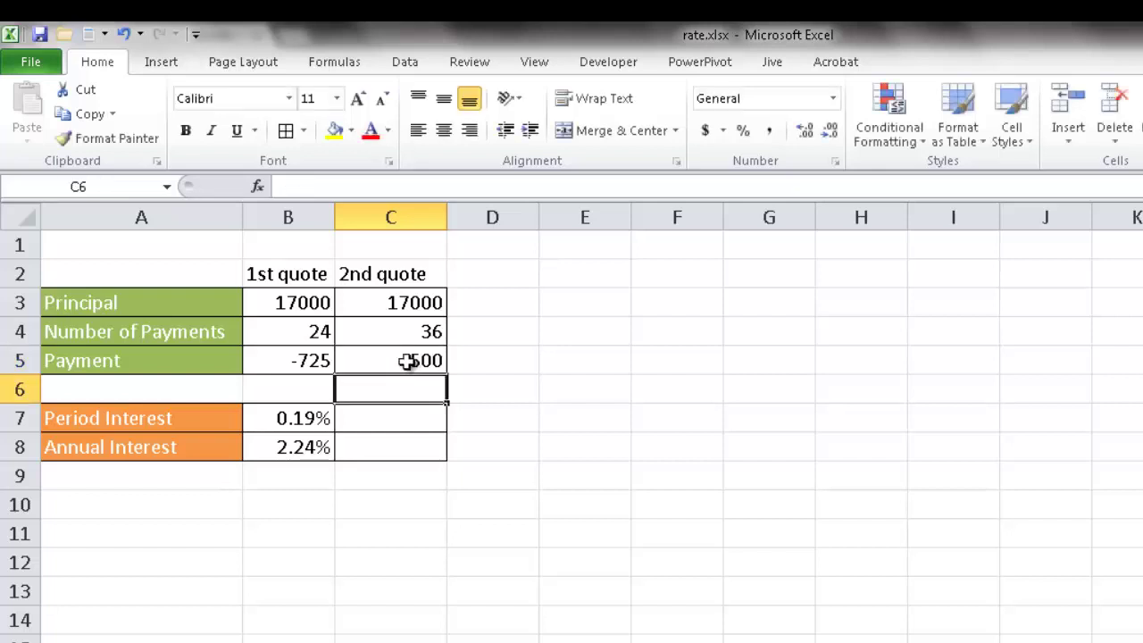
# Enter =RATE(C4,C5,C3) in C7 as the 2nd quote's period interest
pyautogui.click(386, 417)
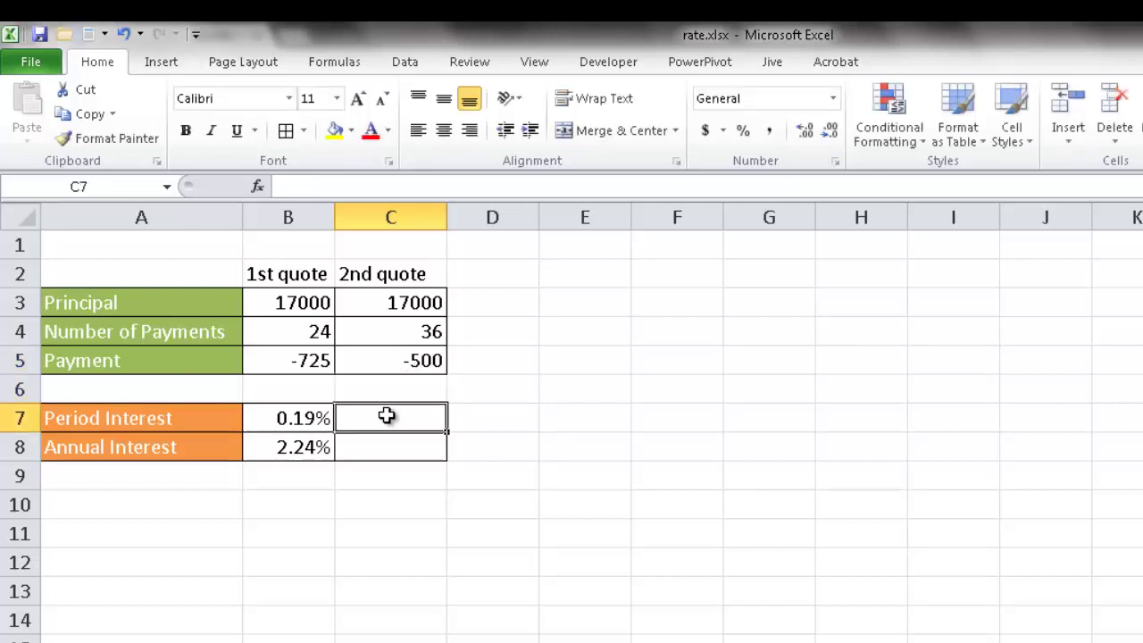
pyautogui.write('=rate')
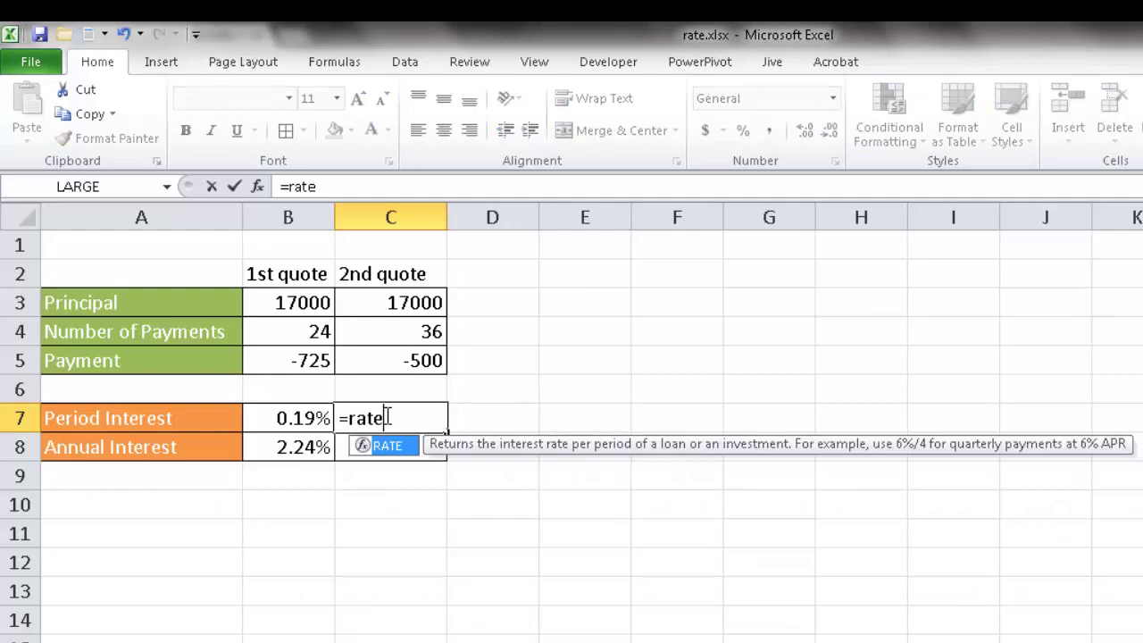
pyautogui.press('Tab')
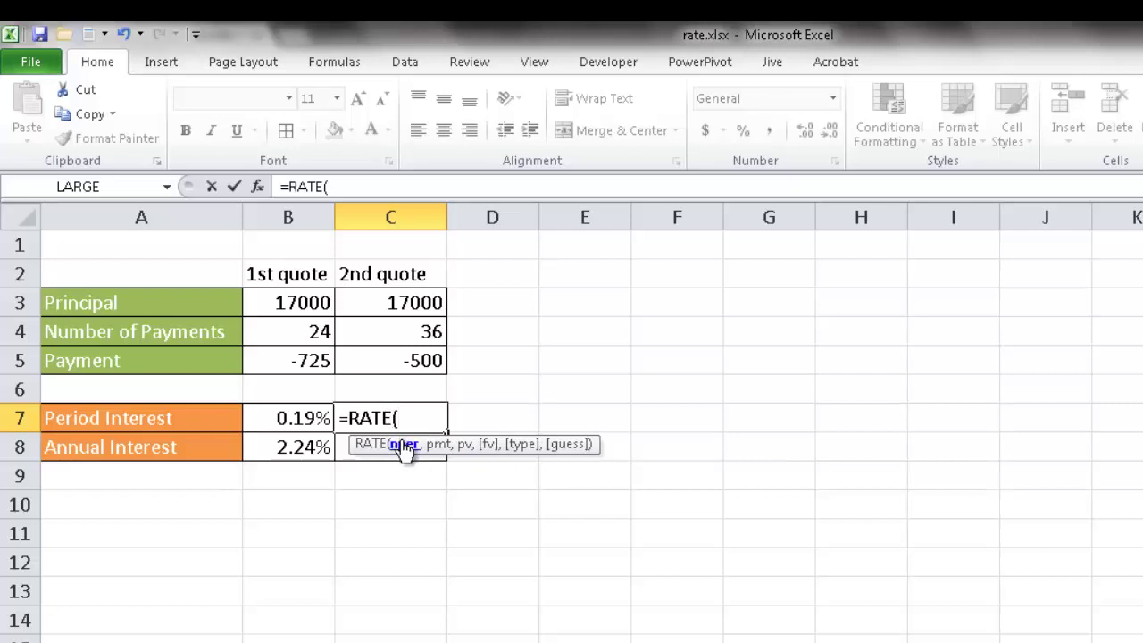
pyautogui.click(429, 333)
pyautogui.write(',')
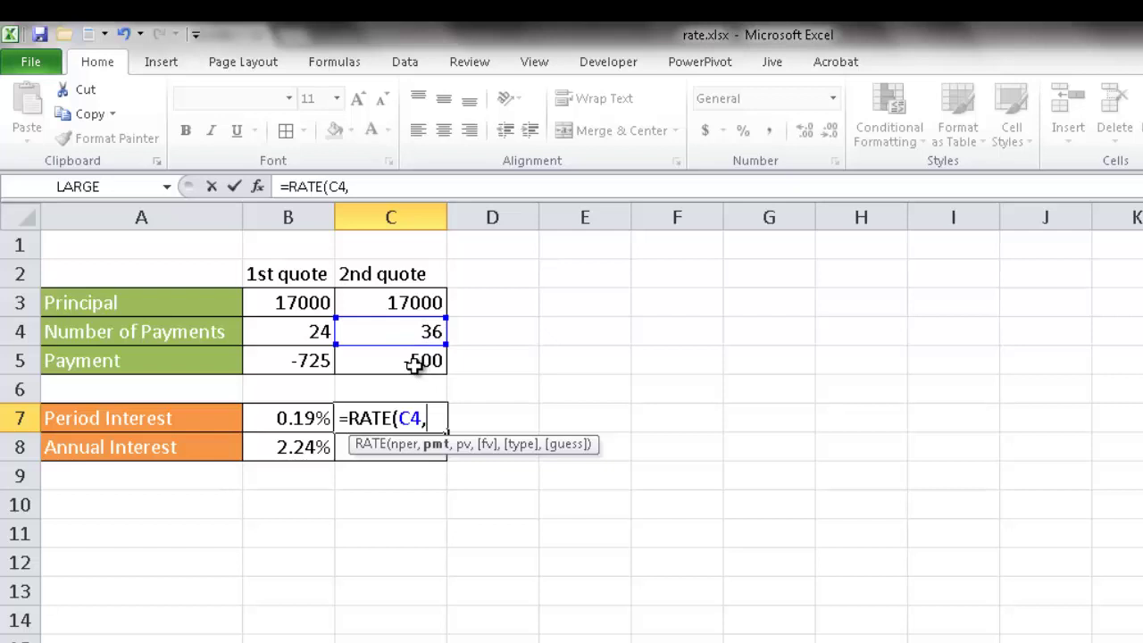
pyautogui.click(417, 362)
pyautogui.write(',')
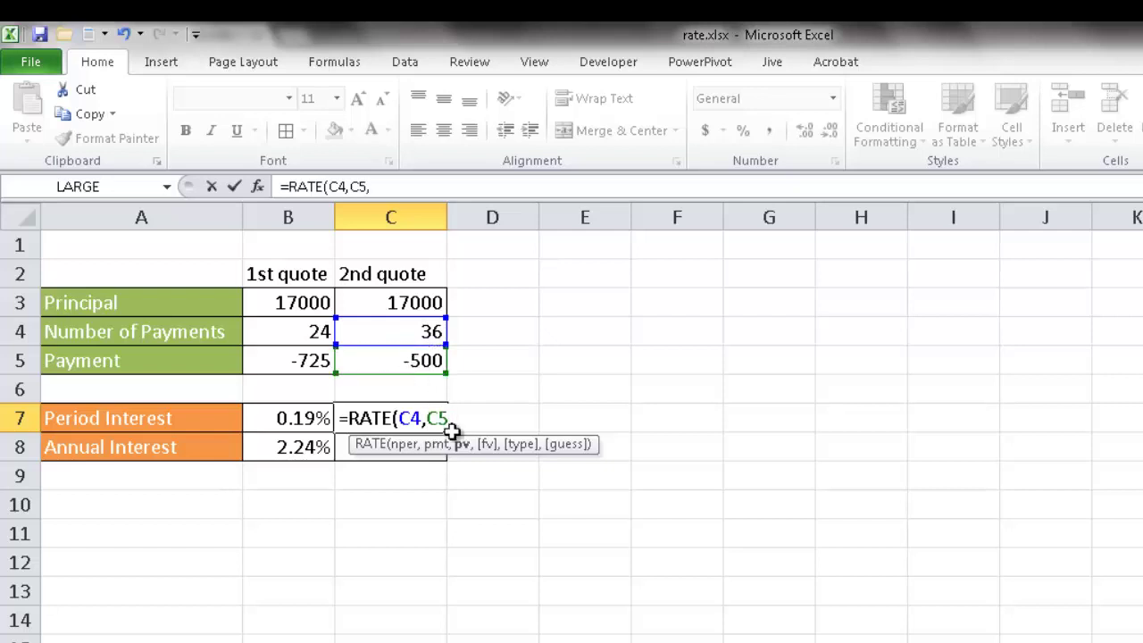
pyautogui.click(403, 303)
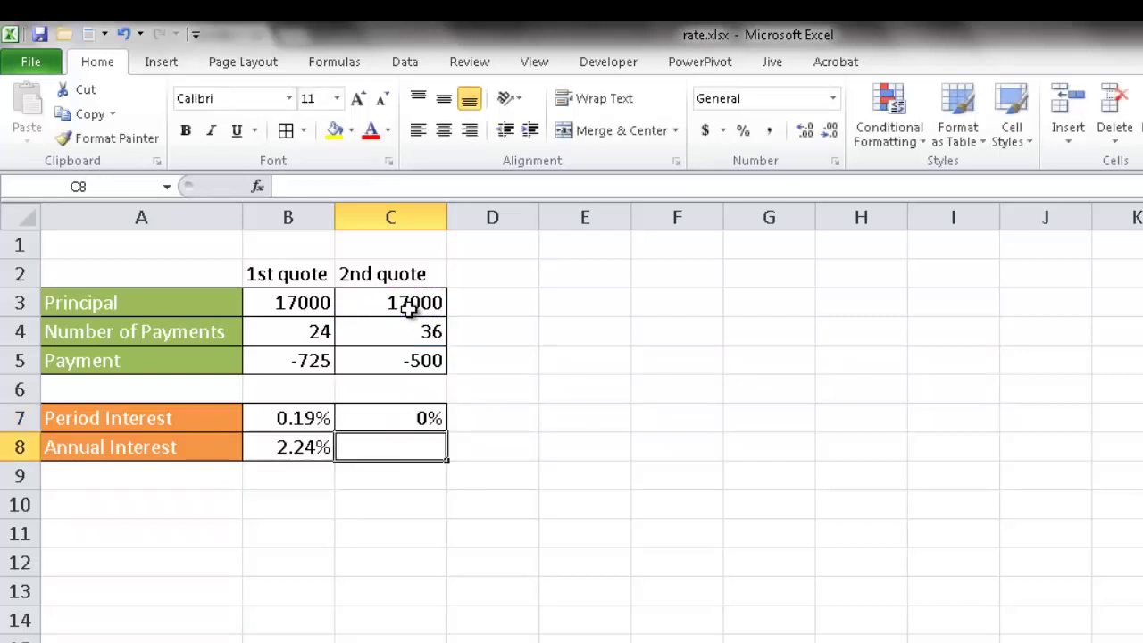
# Add two decimal places to C7 so it reads 0.31%
pyautogui.click(411, 416)
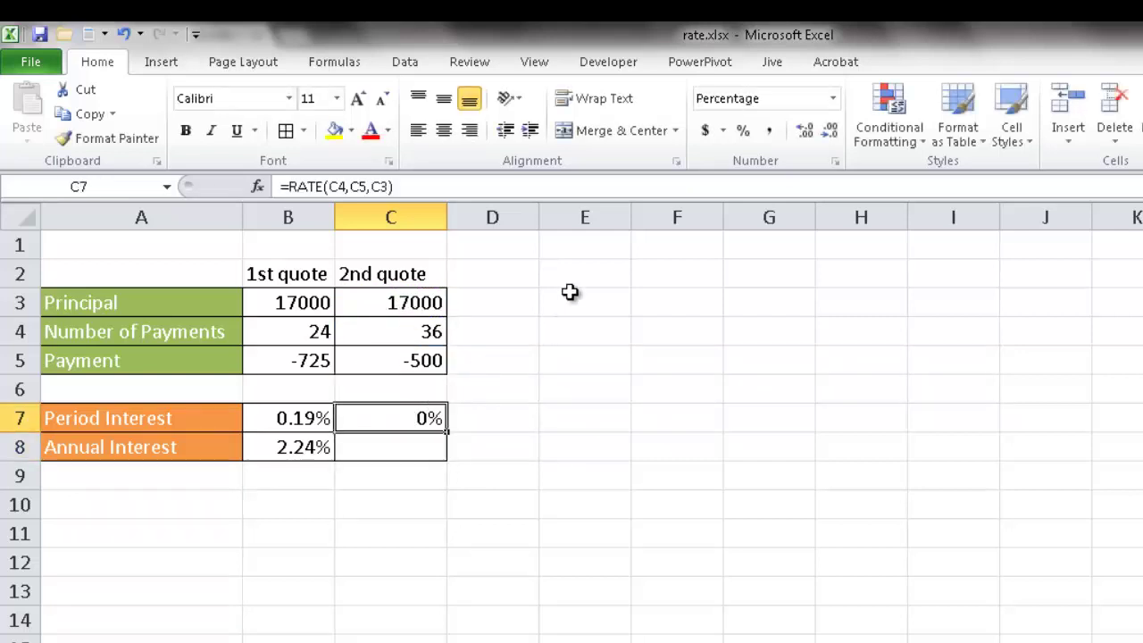
pyautogui.click(804, 132)
pyautogui.click(804, 132)
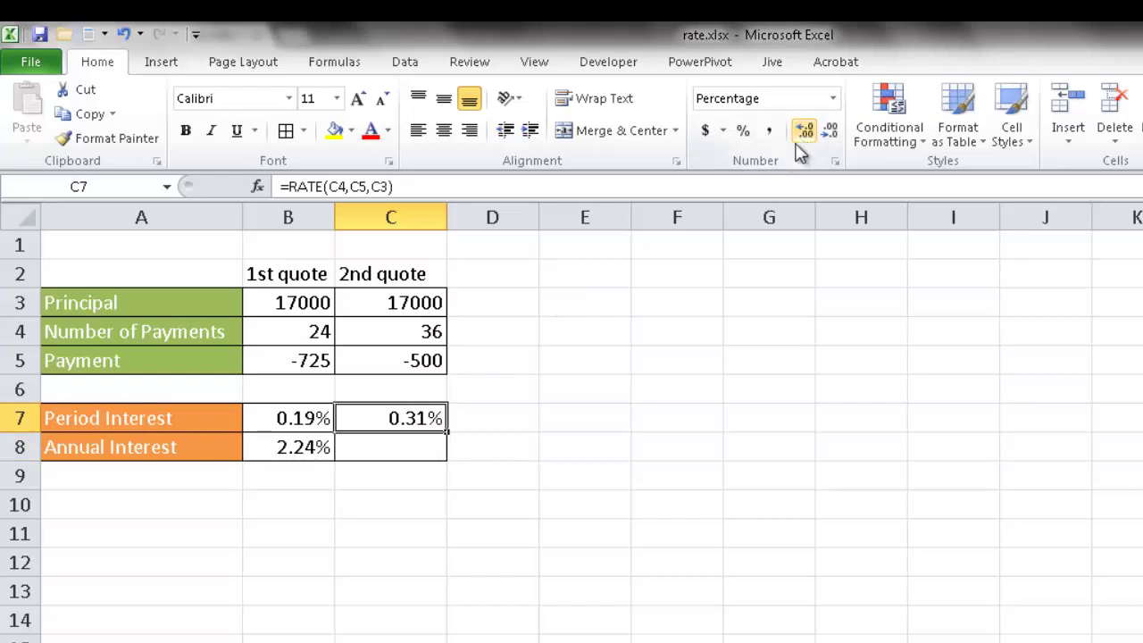
pyautogui.click(416, 446)
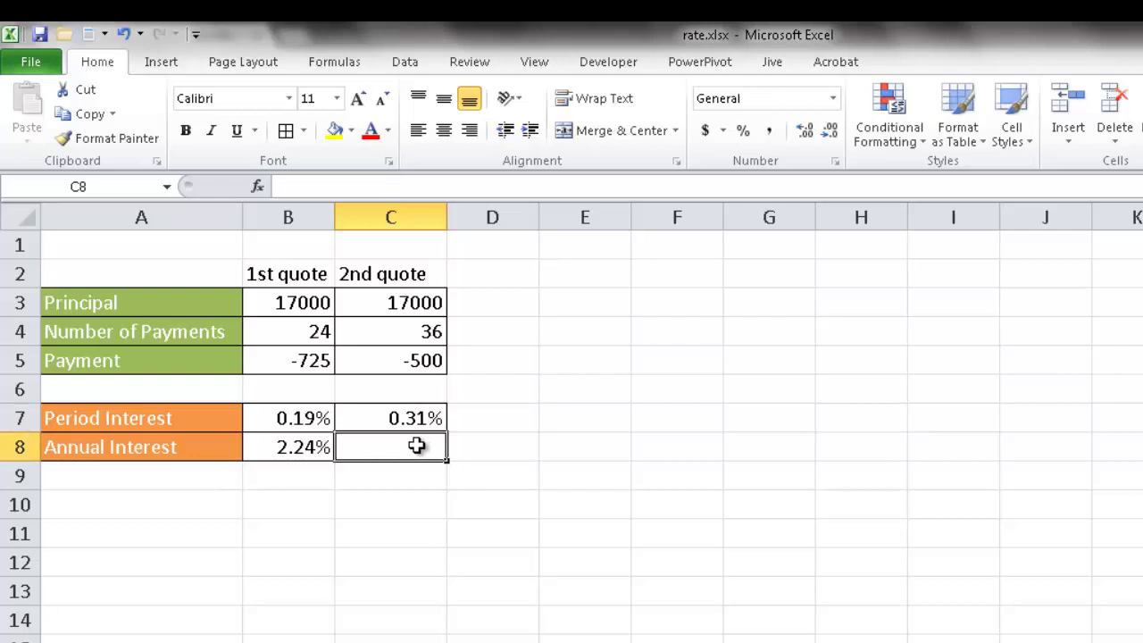
# Enter =C7*12 in C8 as the 2nd quote's annual interest
pyautogui.write('=')
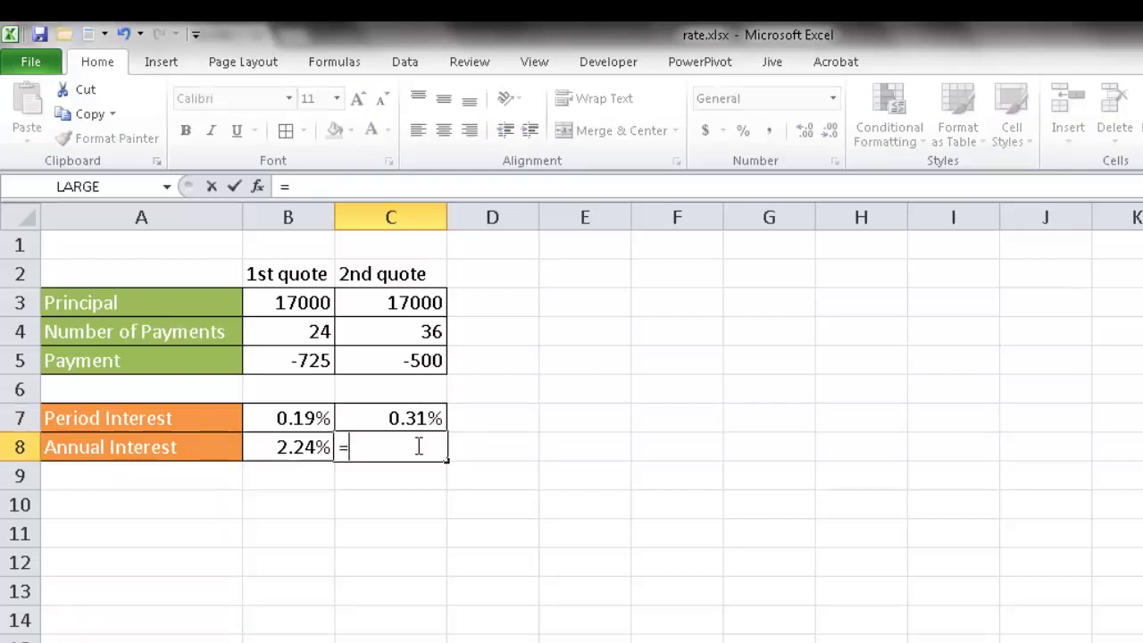
pyautogui.click(403, 418)
pyautogui.write('*12')
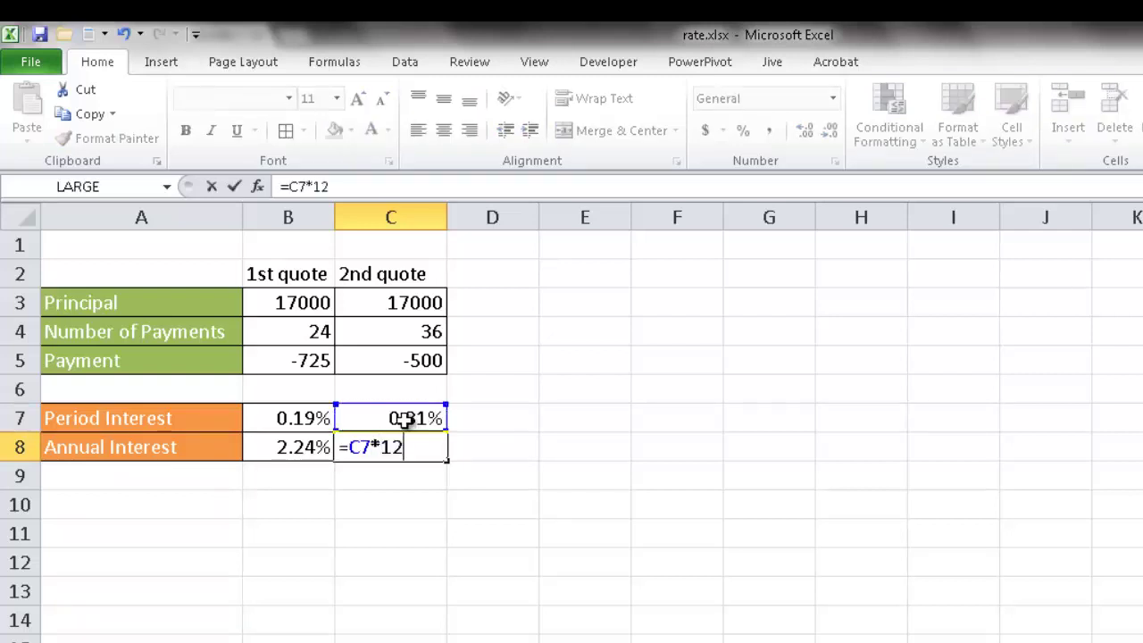
pyautogui.press('Return')
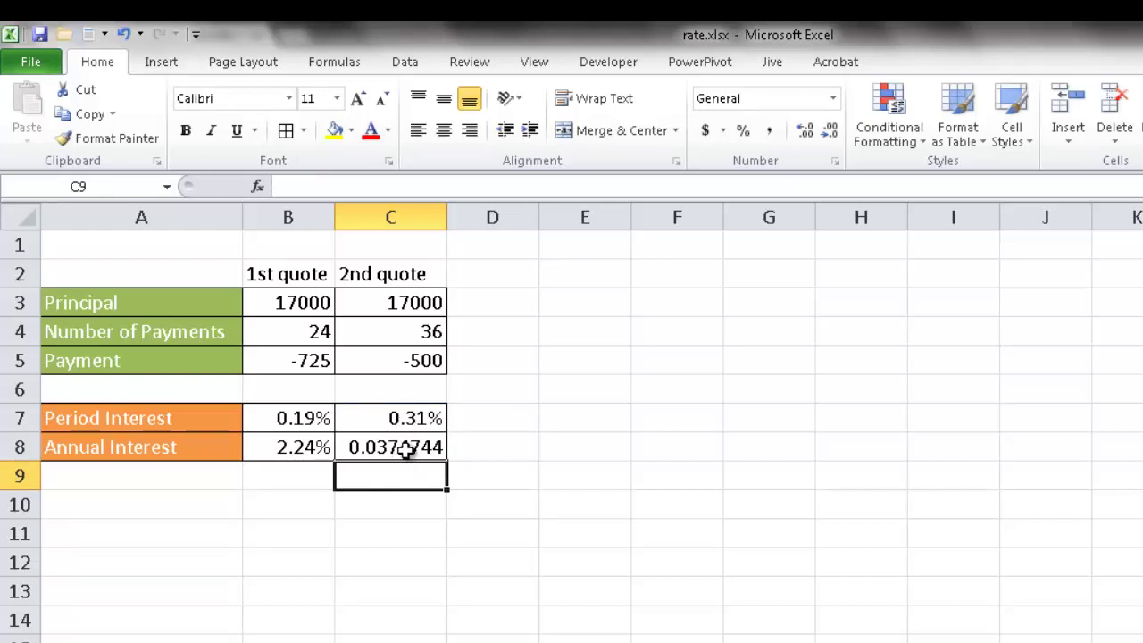
# Format C8 as a percentage with two decimals, reading 3.75%
pyautogui.click(405, 453)
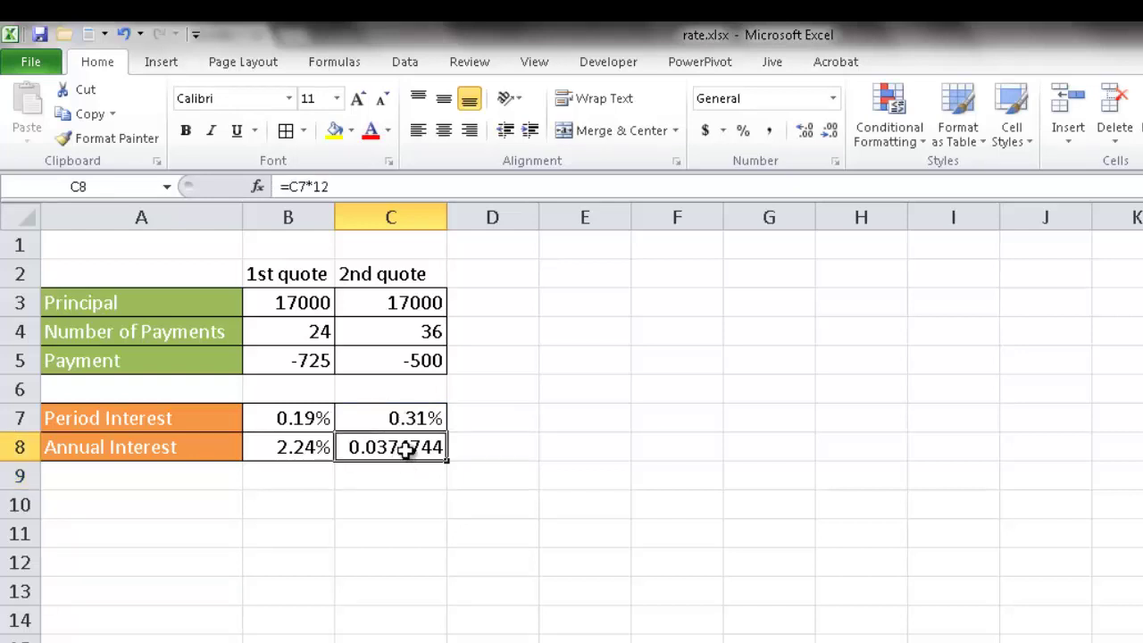
pyautogui.click(744, 134)
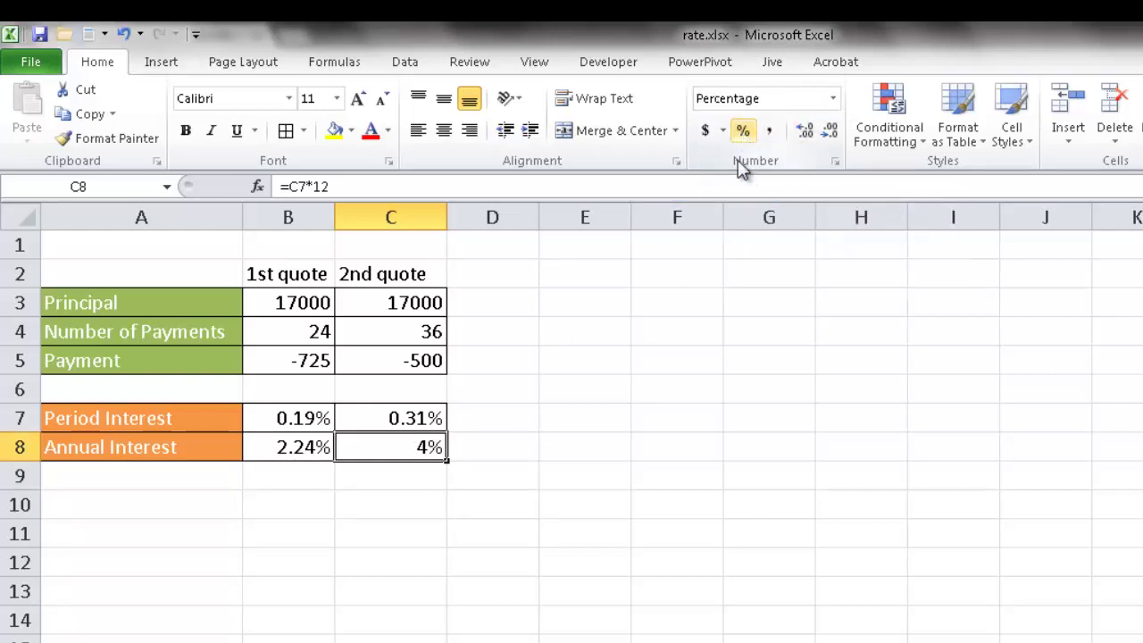
pyautogui.click(802, 135)
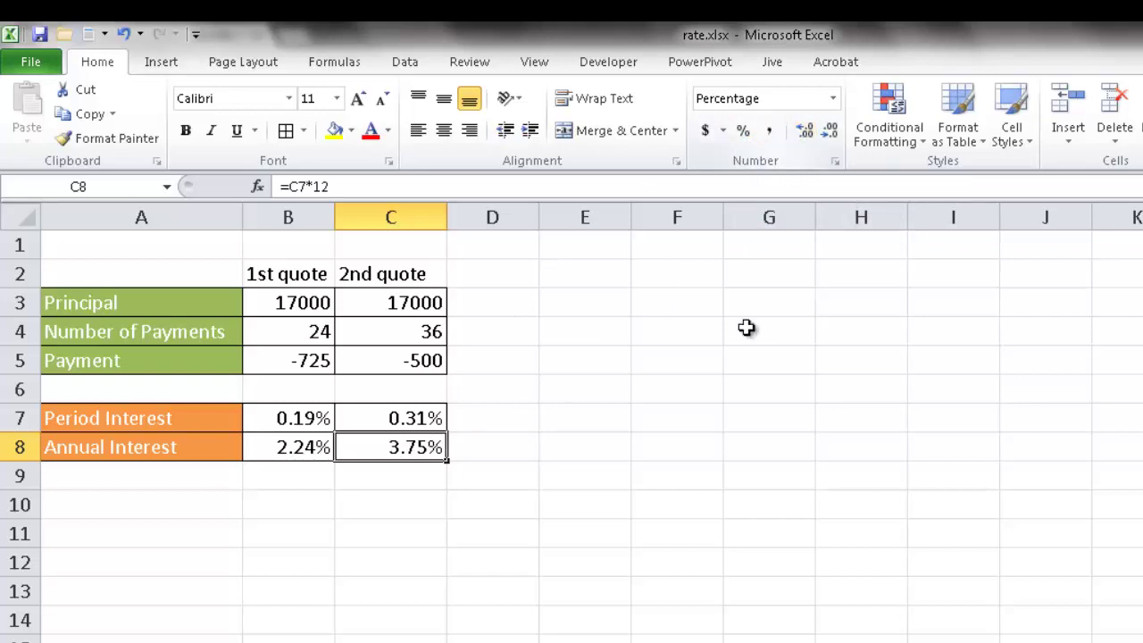
pyautogui.click(662, 496)
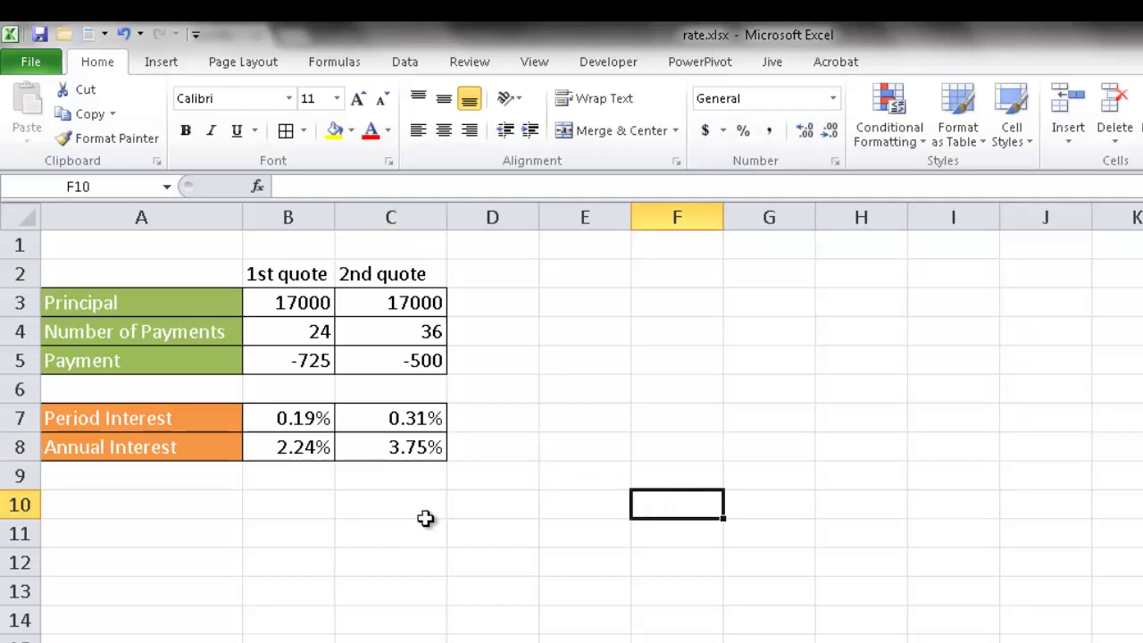
pyautogui.click(500, 282)
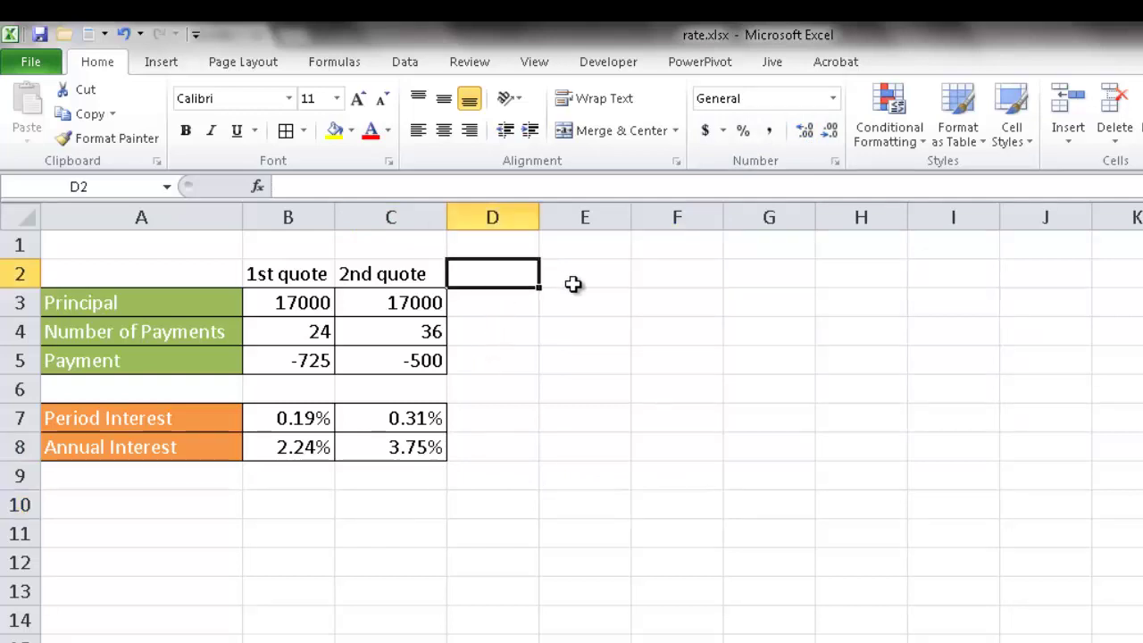
pyautogui.click(574, 283)
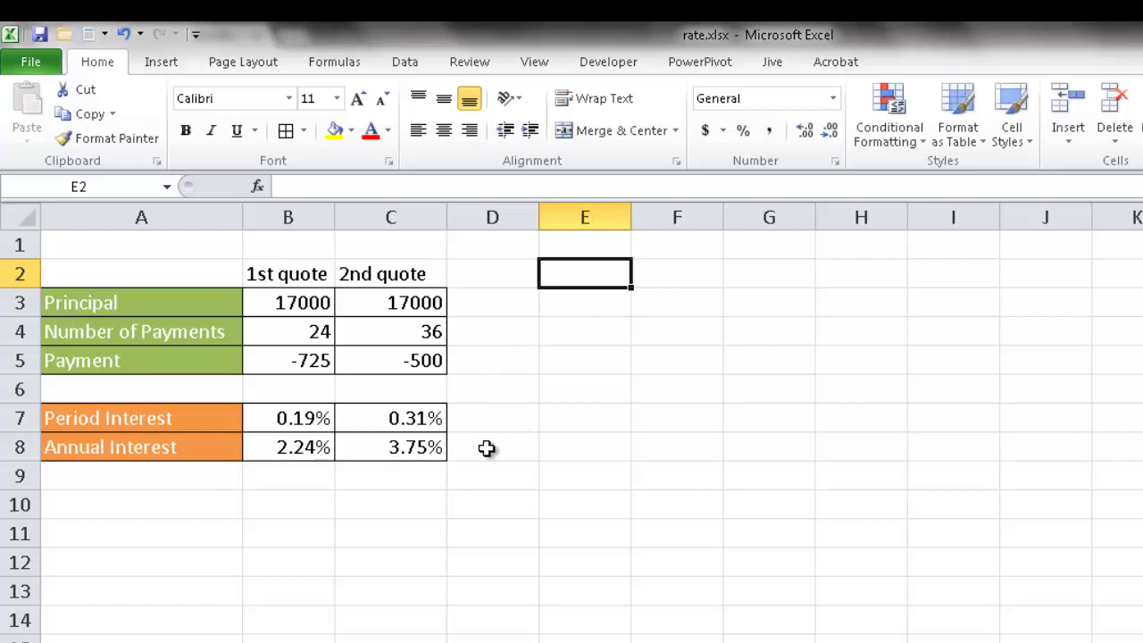
pyautogui.click(418, 448)
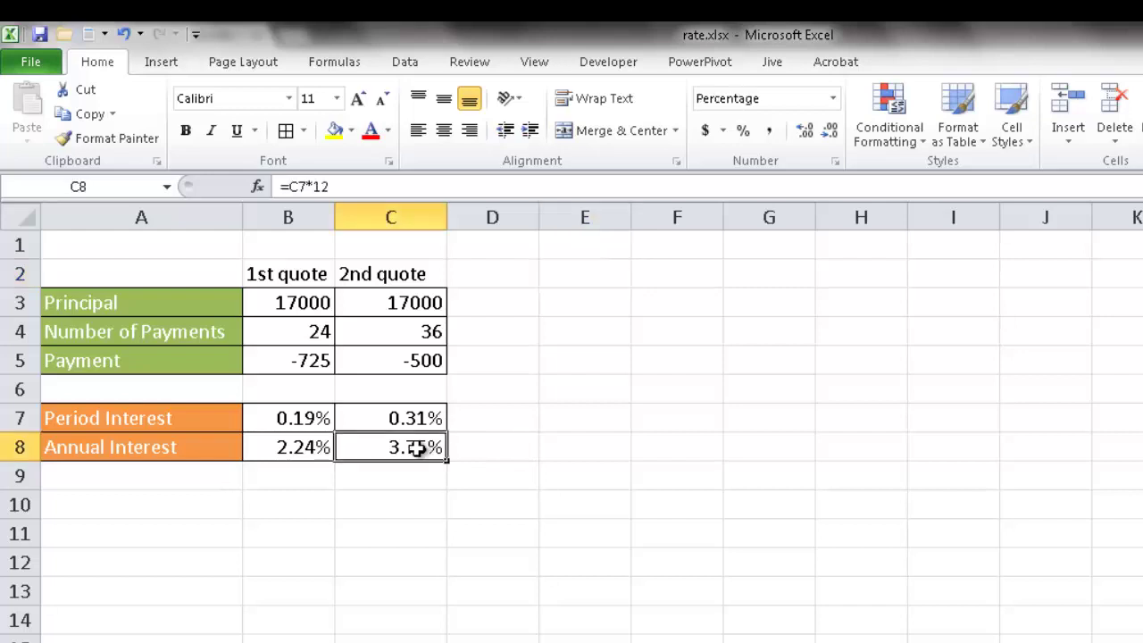
pyautogui.click(313, 446)
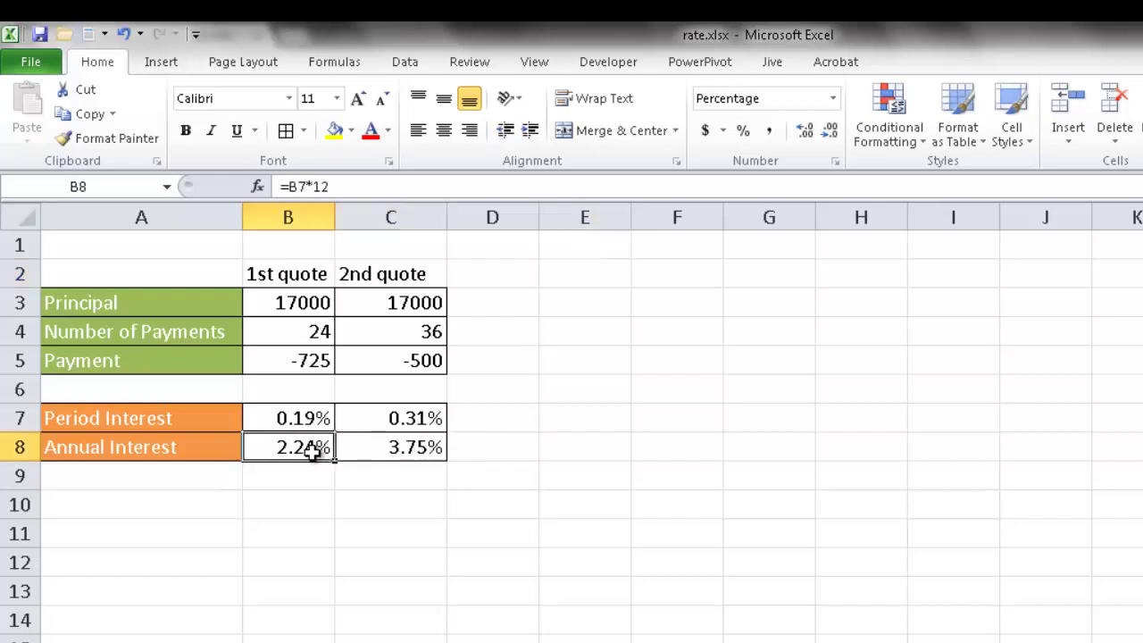
pyautogui.click(361, 450)
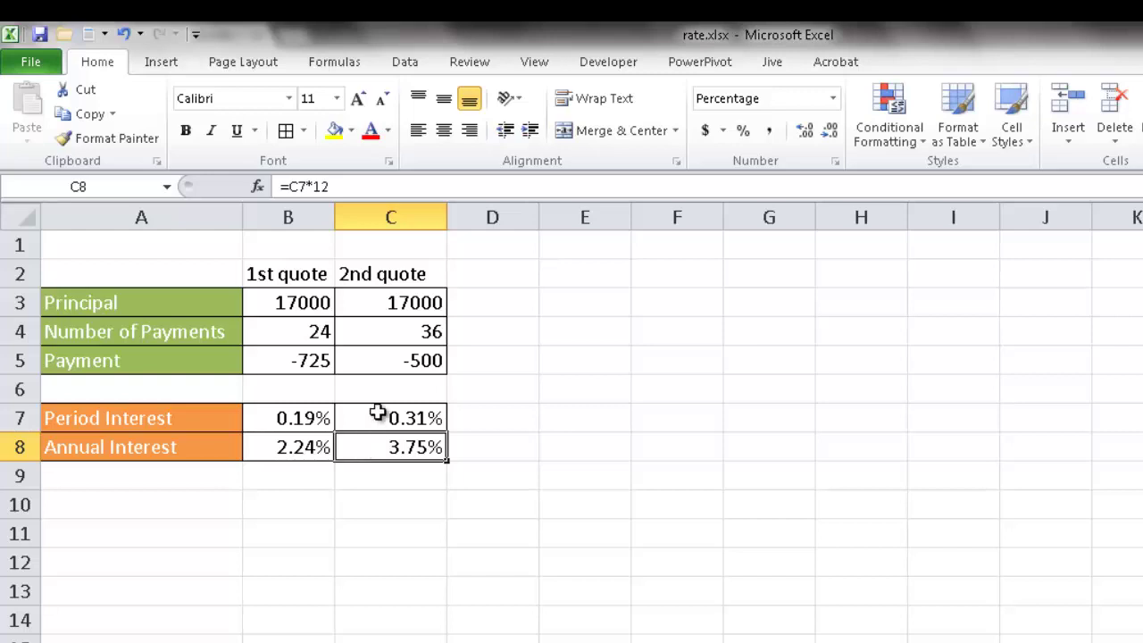
pyautogui.click(391, 337)
pyautogui.click(391, 364)
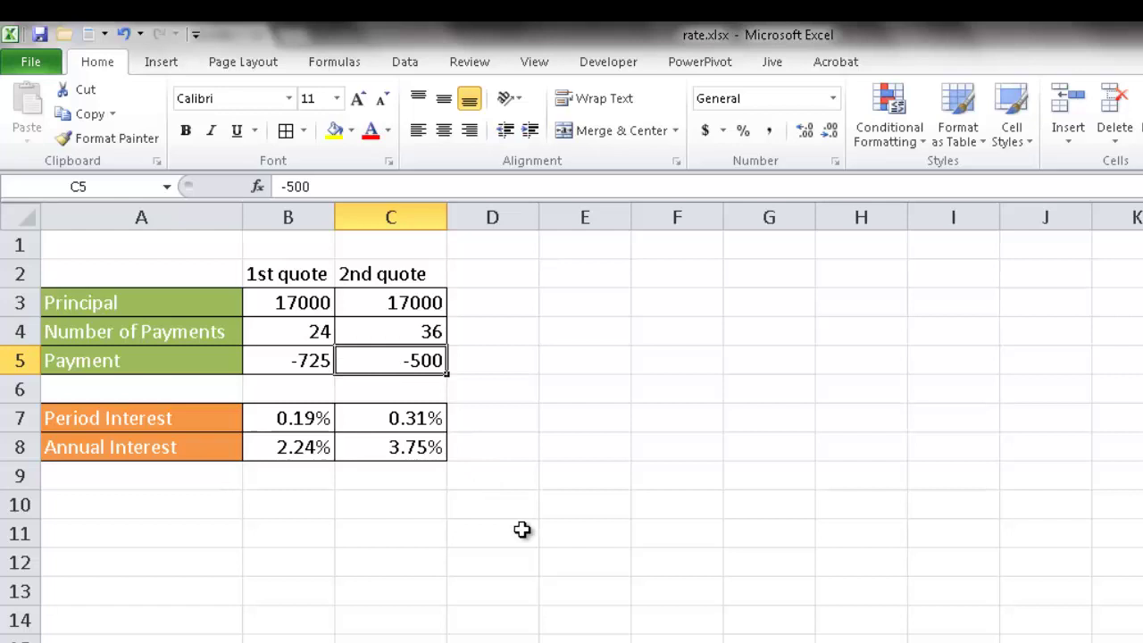